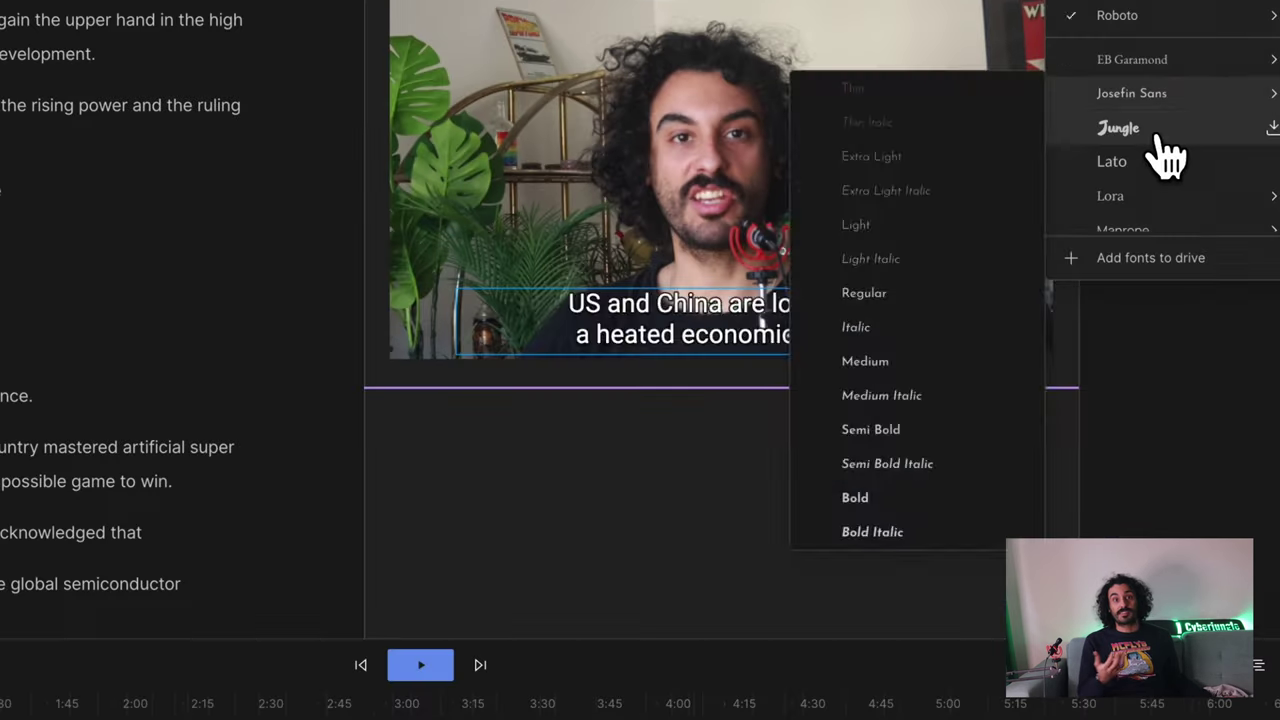
Close the font list and briefly preview the 'We Were Meant To Be' music track.
click(1163, 137)
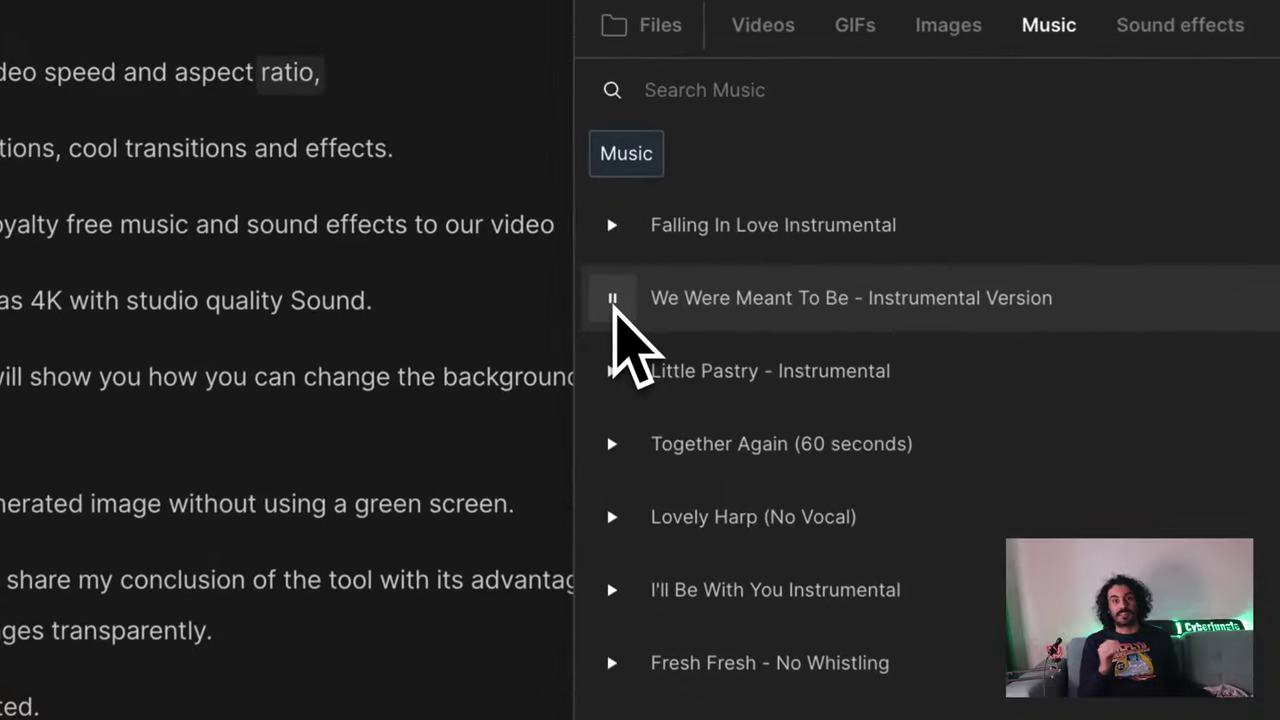
click(520, 127)
click(615, 303)
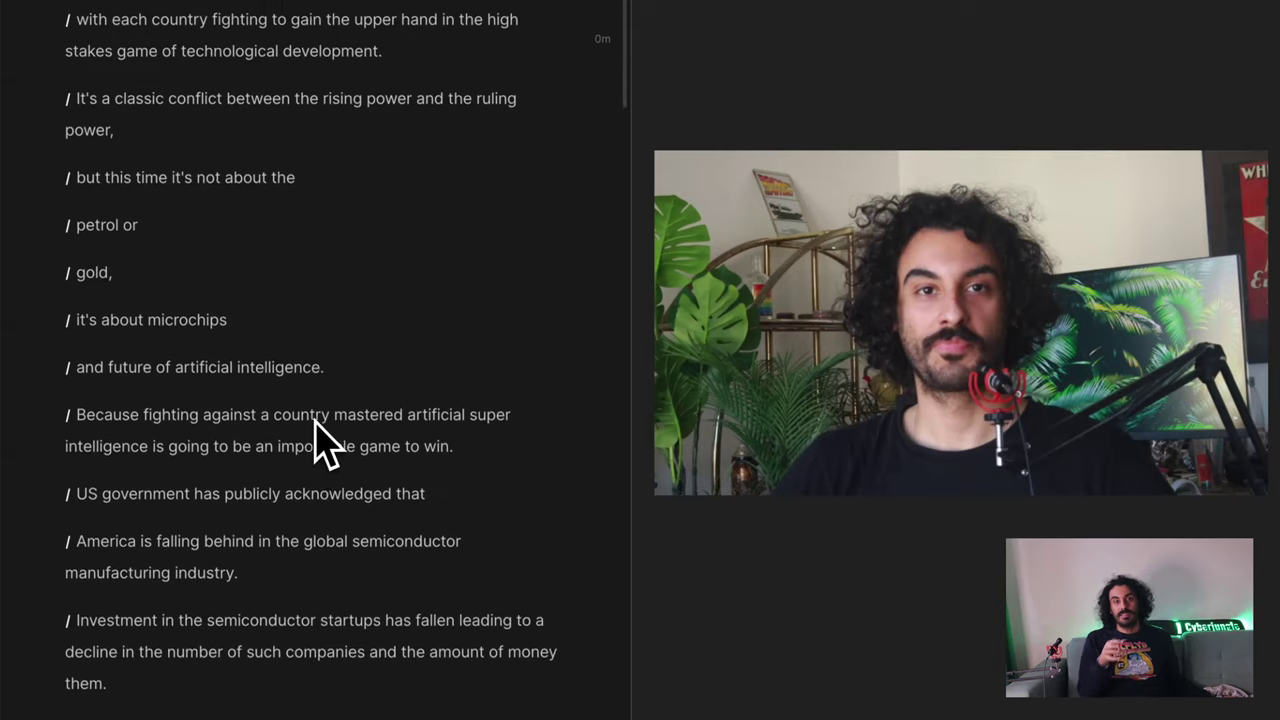
Overdub 'super rare first edition' in the demo sentence so it reads 'seventh edition'.
scroll(314, 443, down, 3)
scroll(314, 443, down, 6)
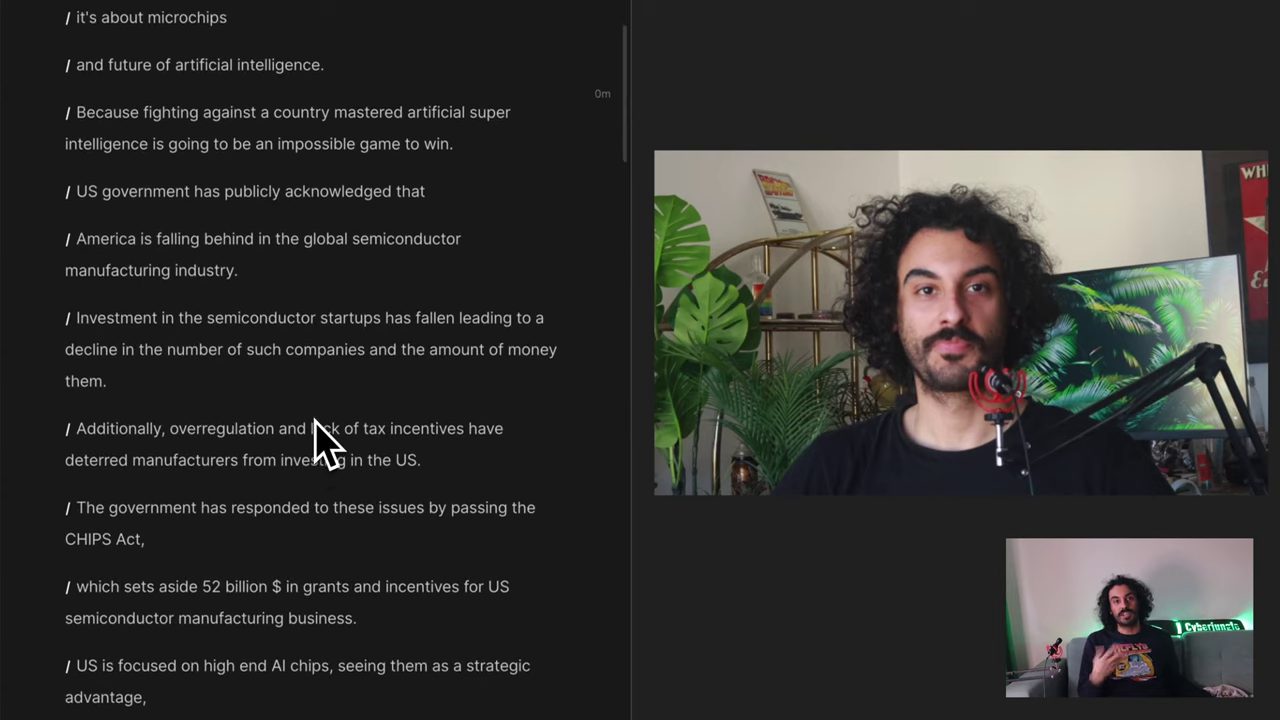
scroll(314, 443, down, 8)
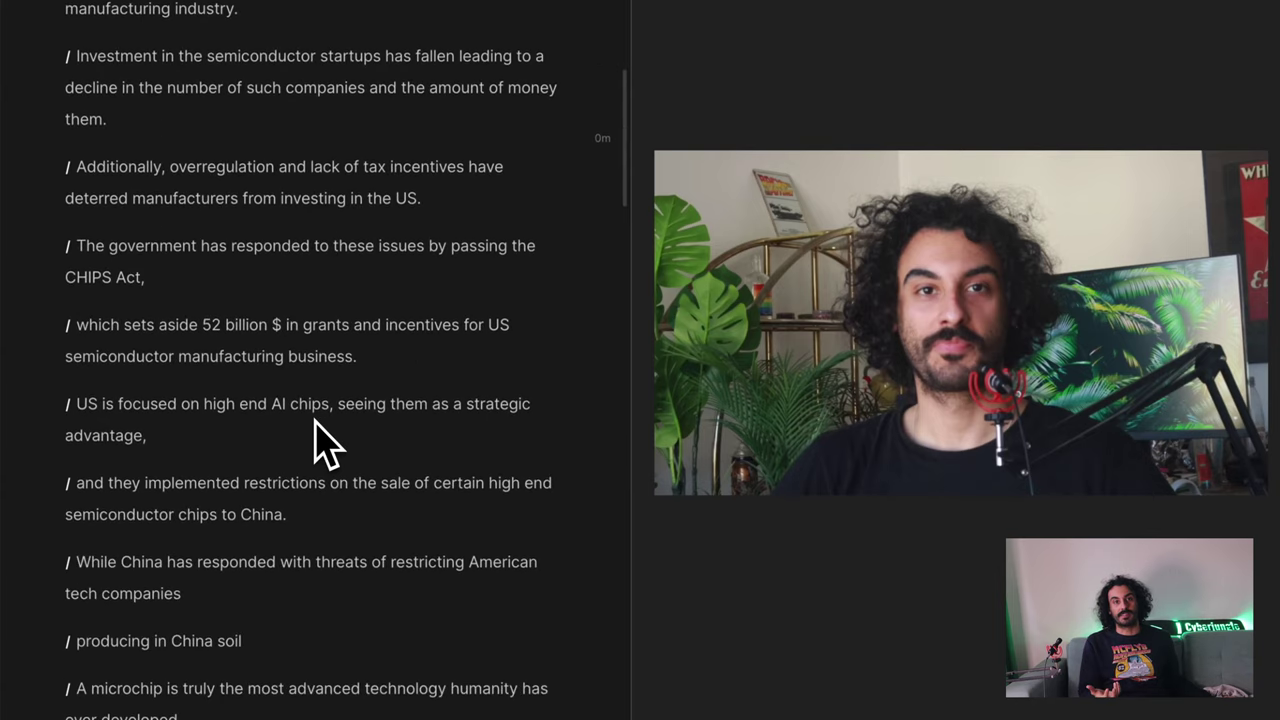
scroll(314, 443, down, 10)
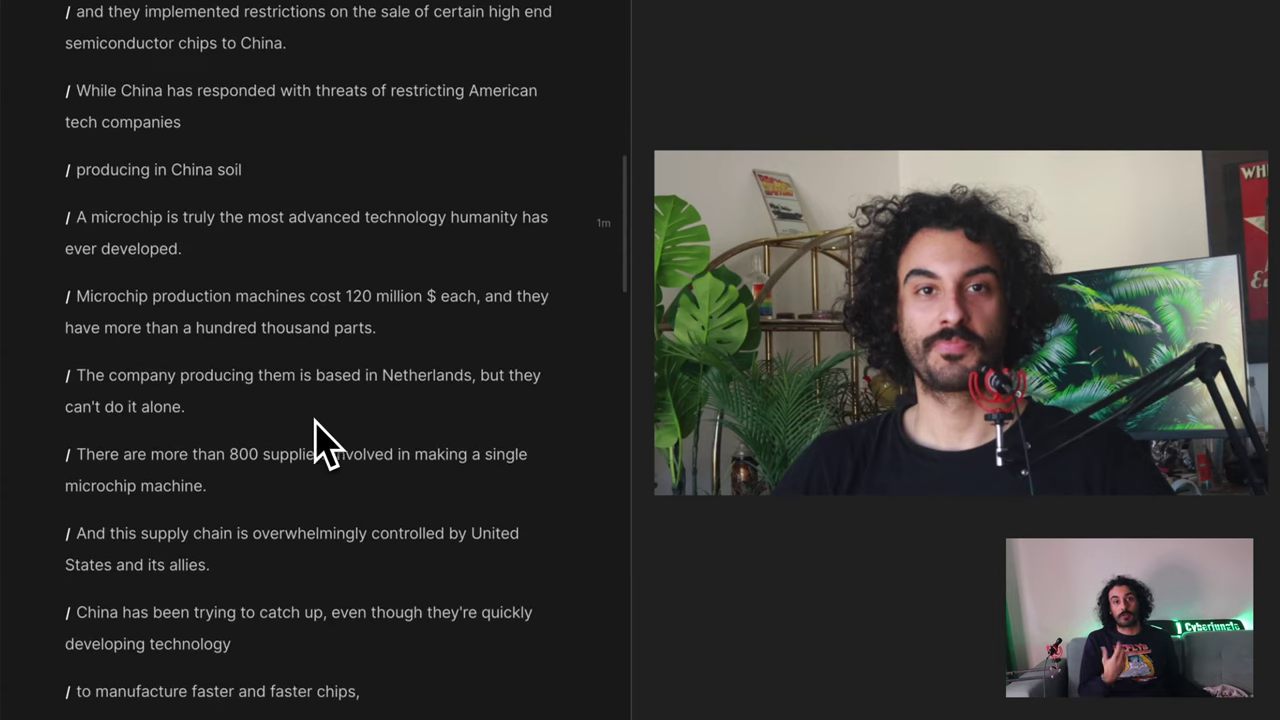
scroll(314, 443, down, 5)
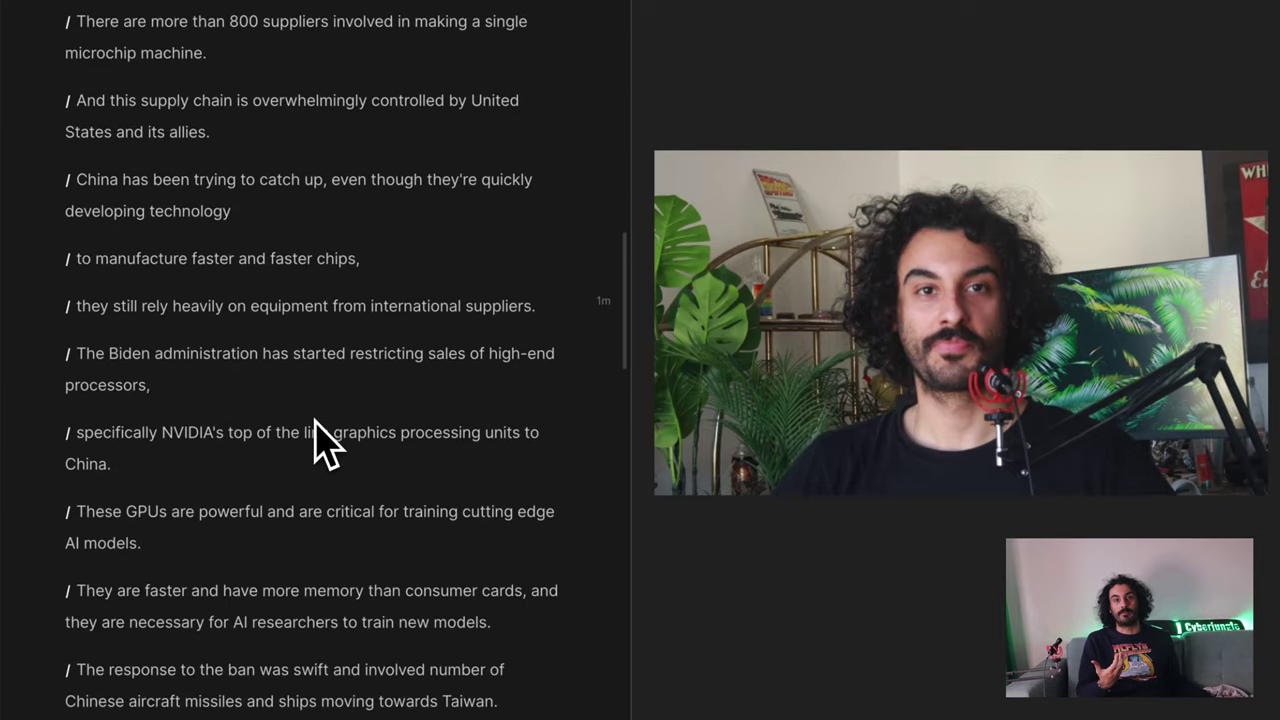
scroll(314, 443, down, 1)
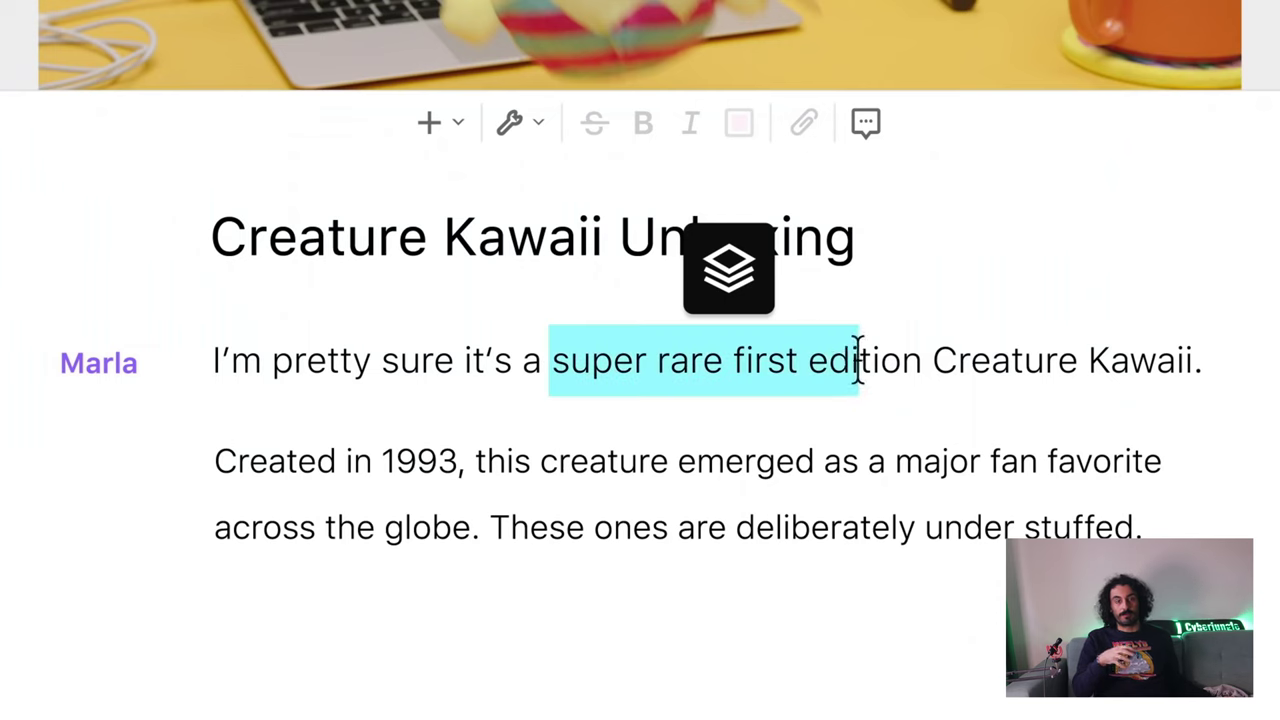
drag(857, 349, 922, 360)
click(760, 305)
text(seventh editi)
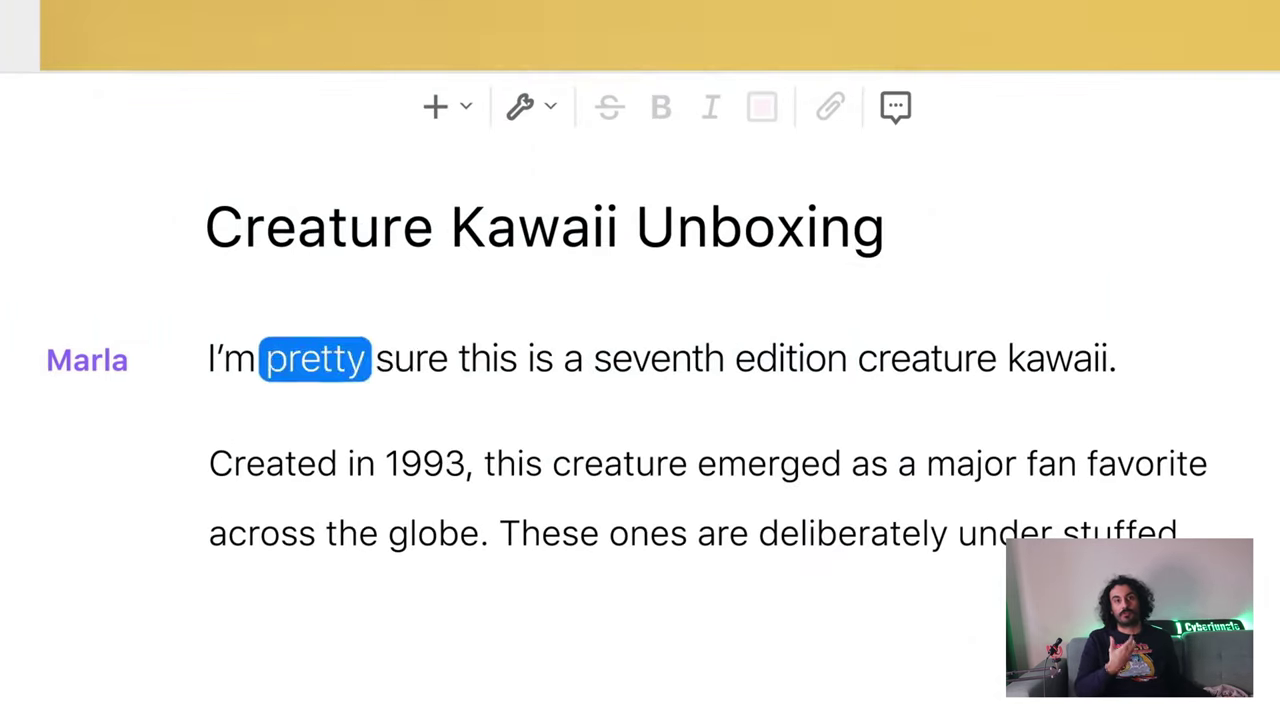
double_click(479, 360)
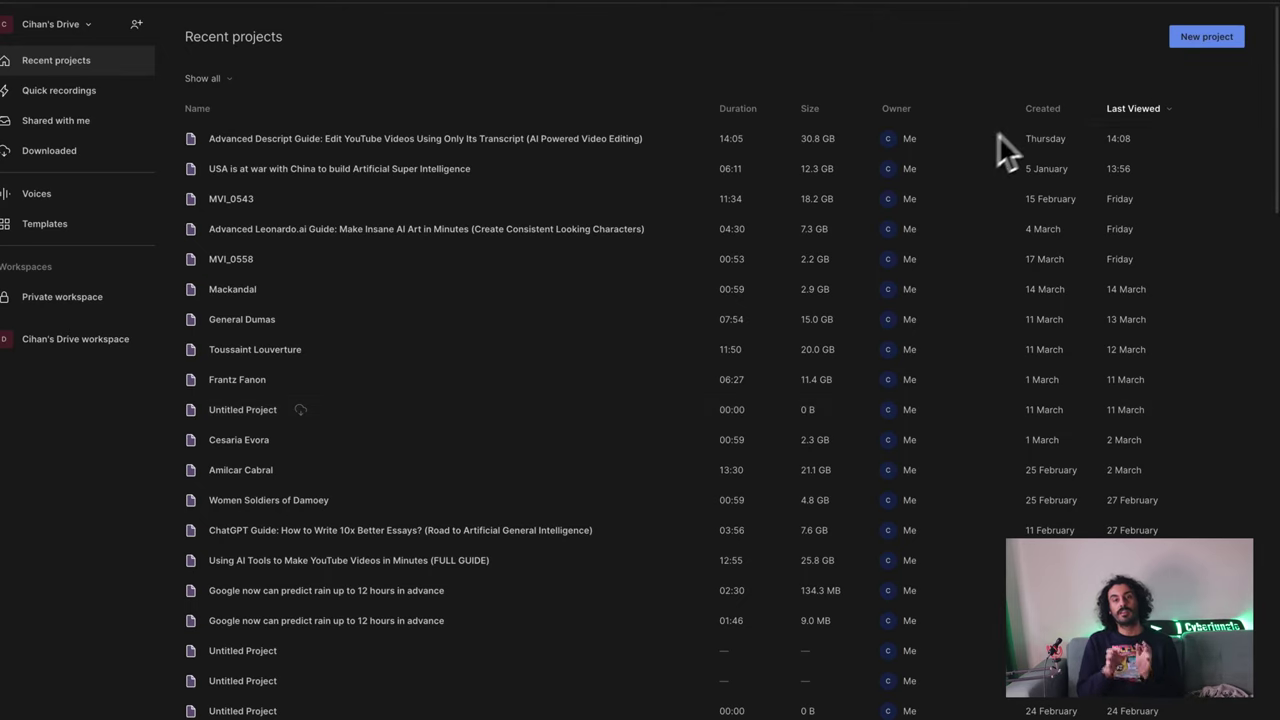
Create a new untitled project from the Recent projects list.
click(1206, 38)
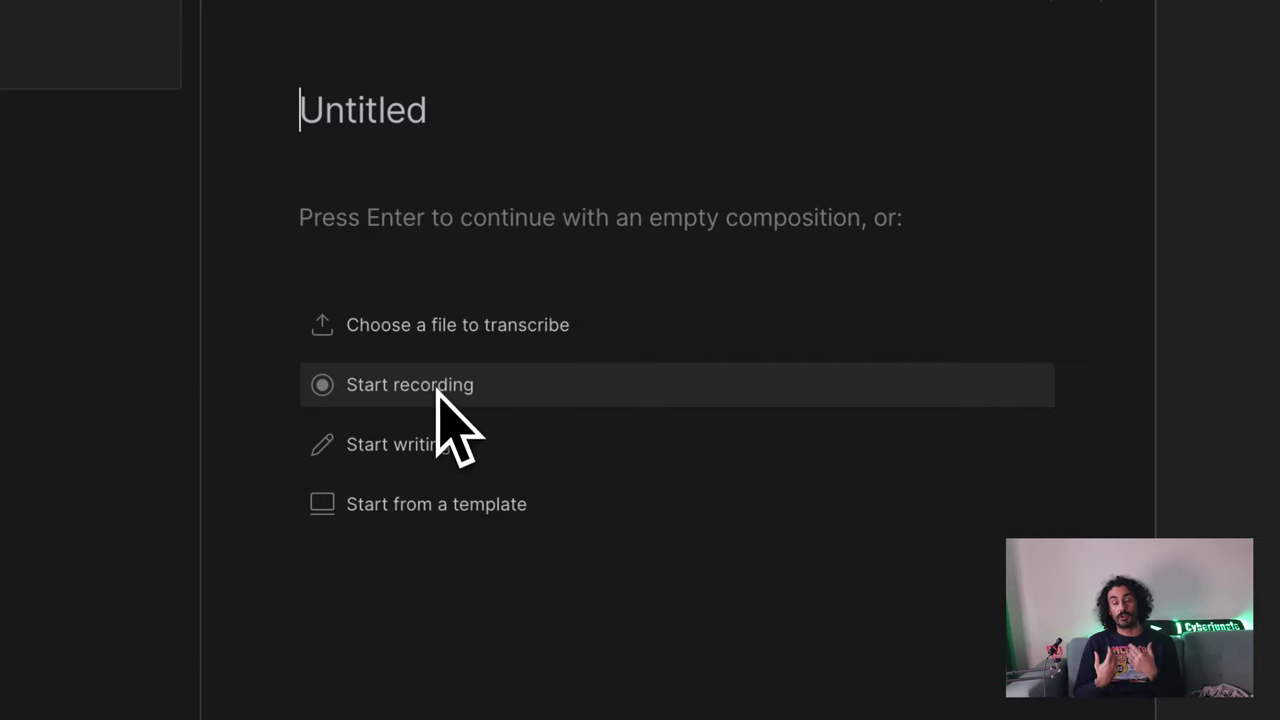
Start a written script with the line 'This is a test project' and open the speaker list.
click(440, 390)
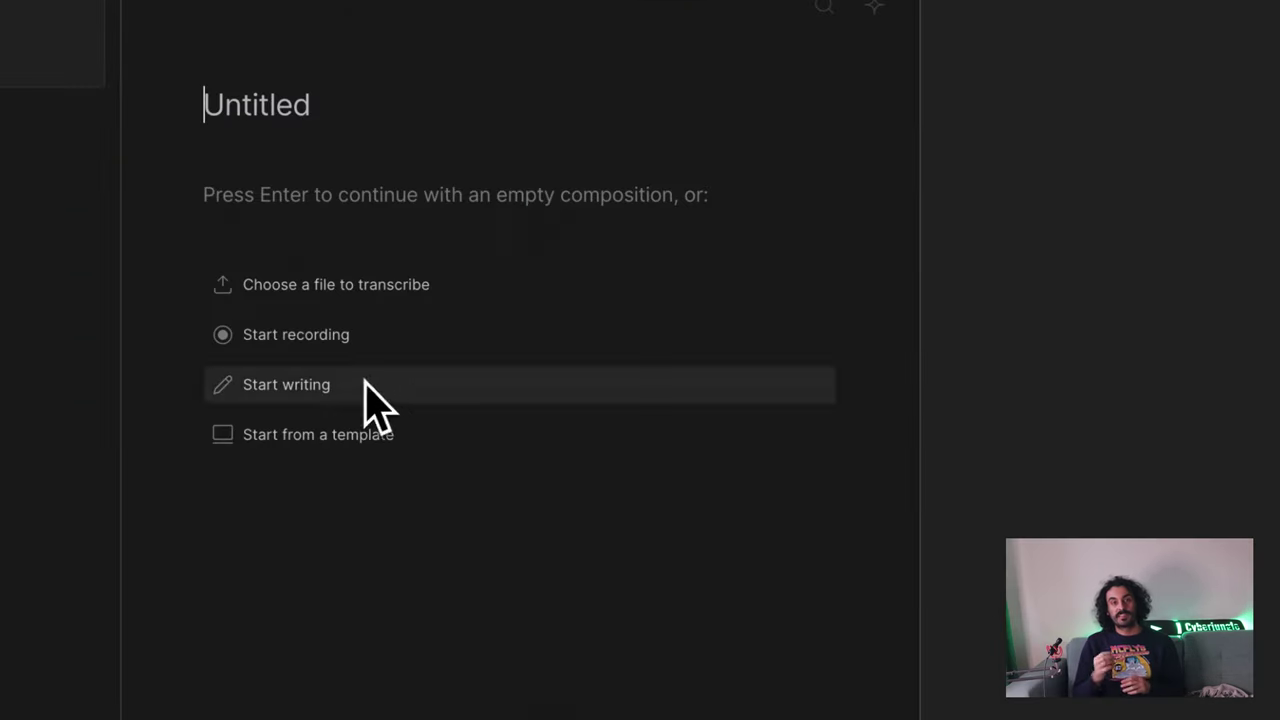
click(363, 382)
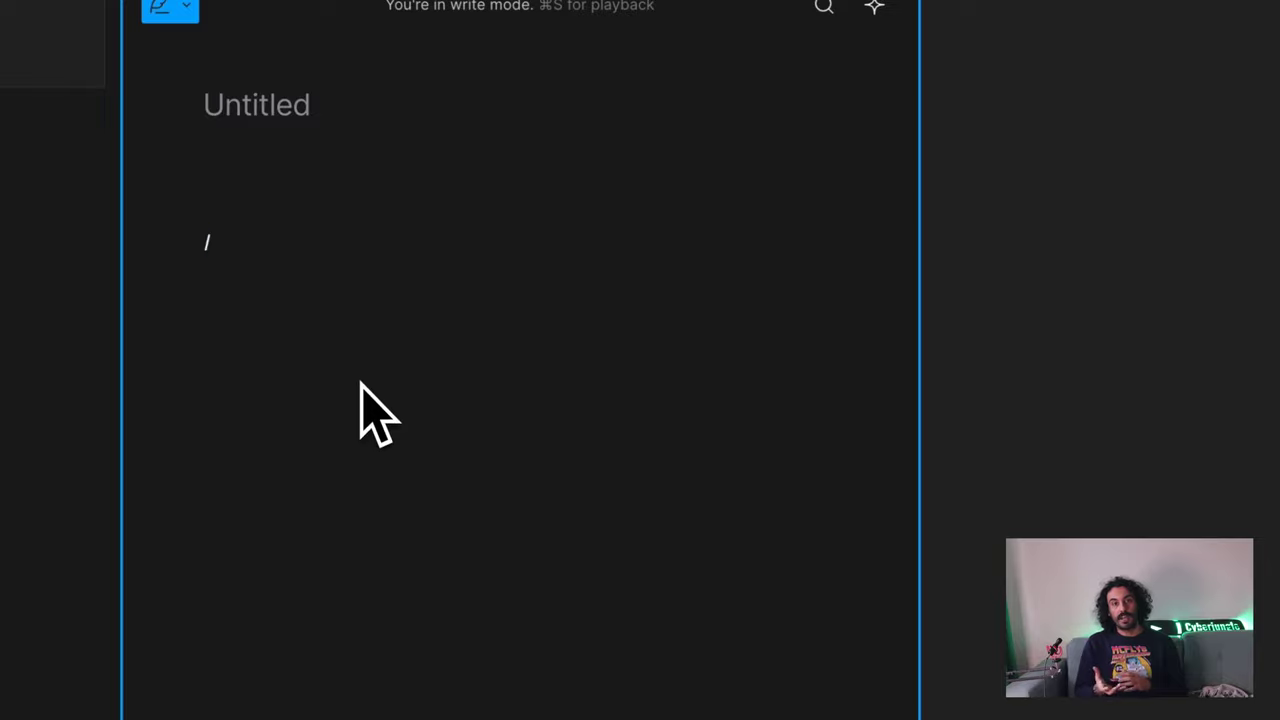
text(This is a test project)
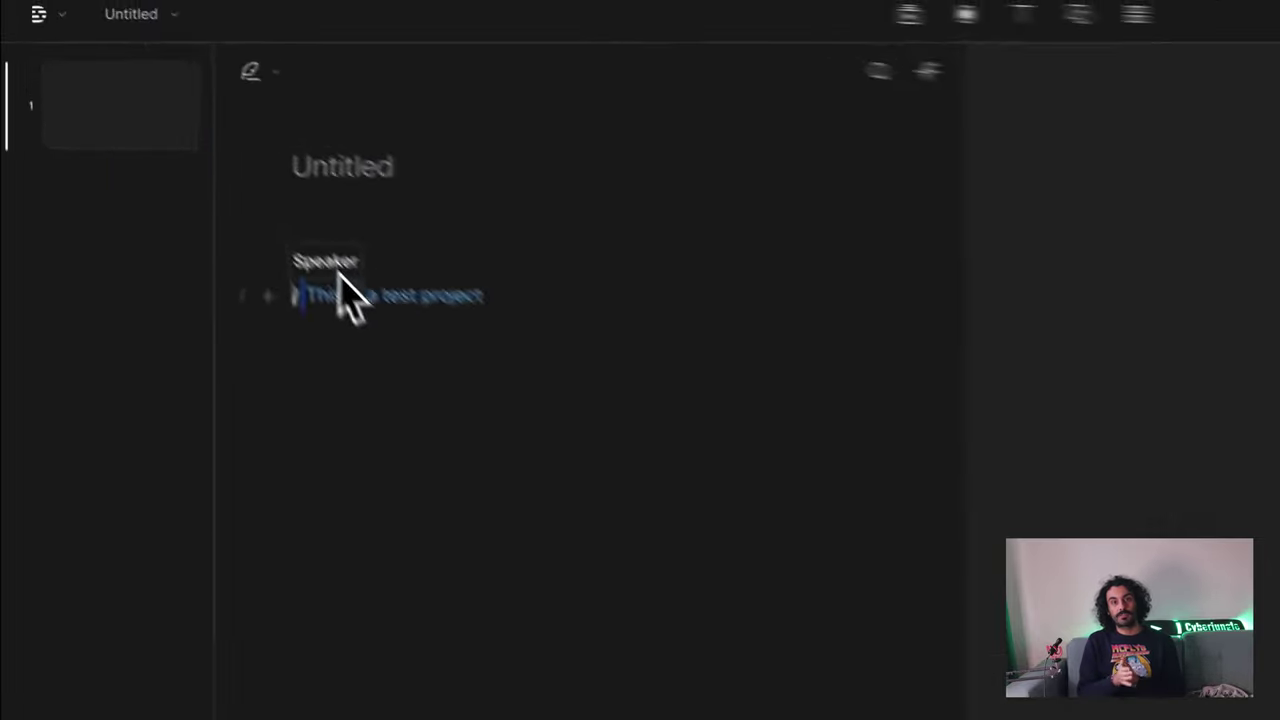
click(238, 204)
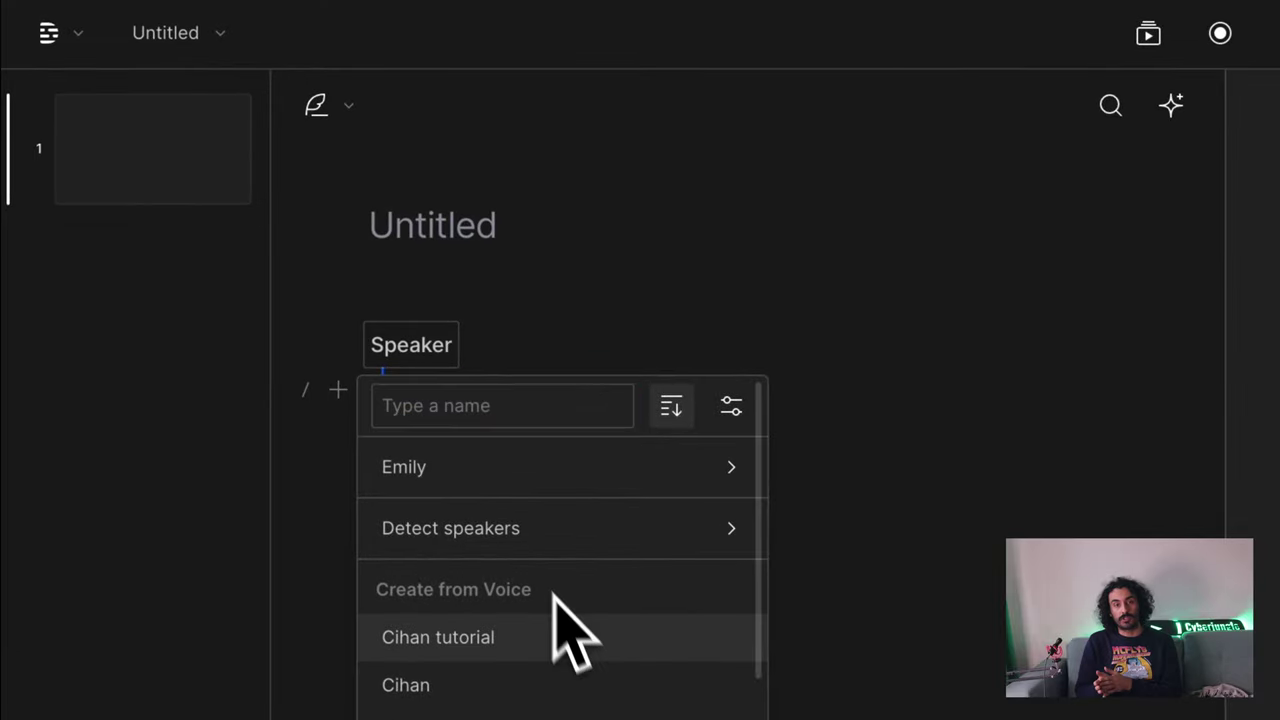
scroll(571, 629, down, 3)
mouse_move(662, 719)
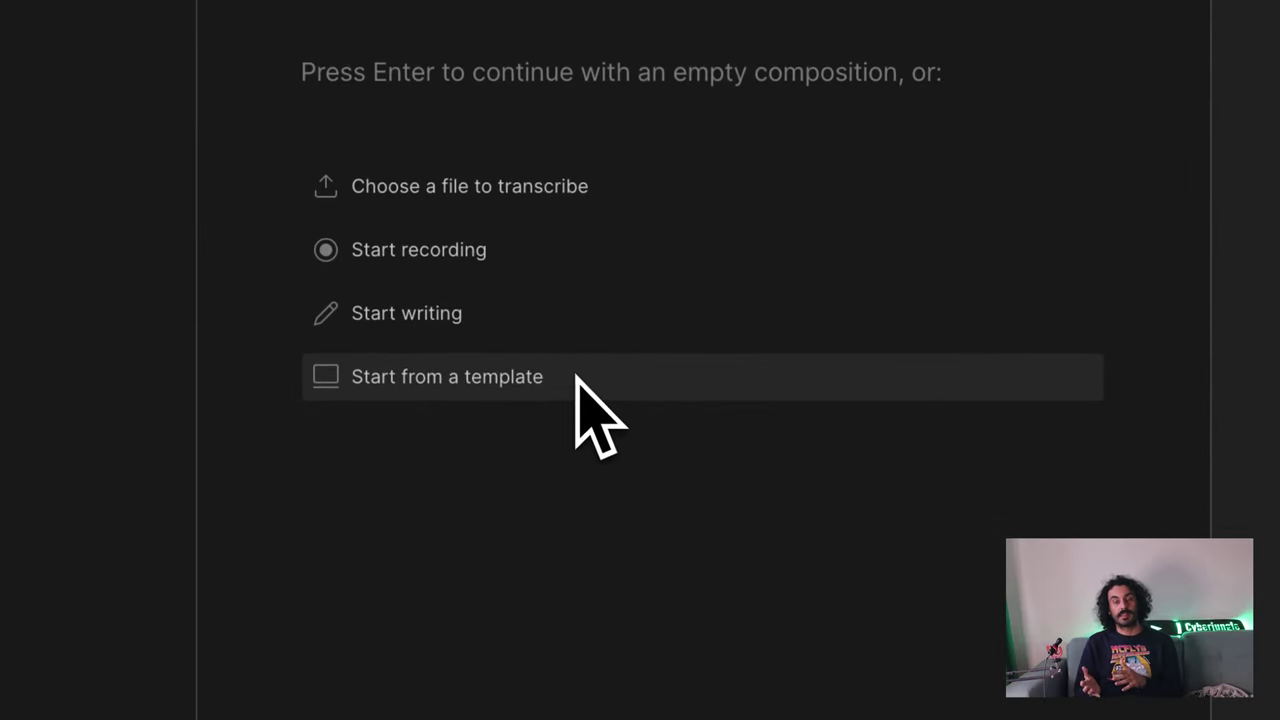
Browse the template gallery, scrolling through the available templates.
click(577, 379)
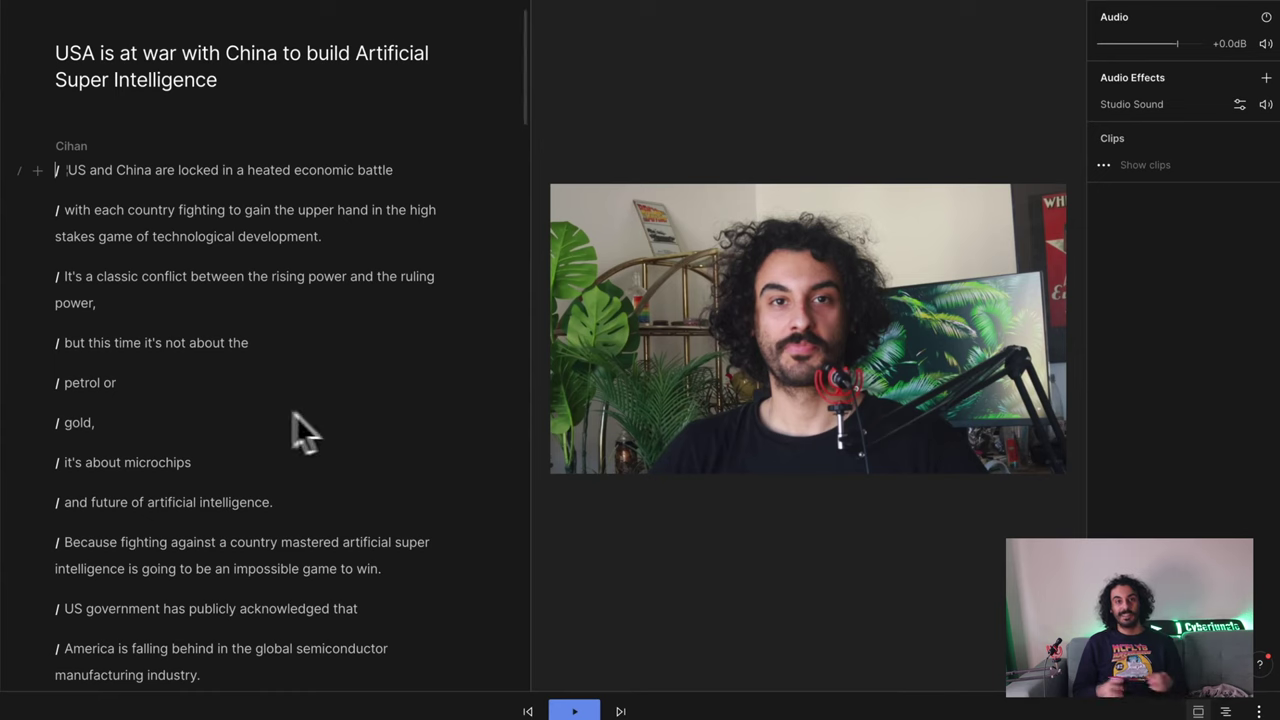
scroll(266, 420, down, 5)
scroll(265, 412, down, 5)
scroll(265, 412, down, 7)
scroll(265, 412, down, 8)
scroll(265, 412, down, 4)
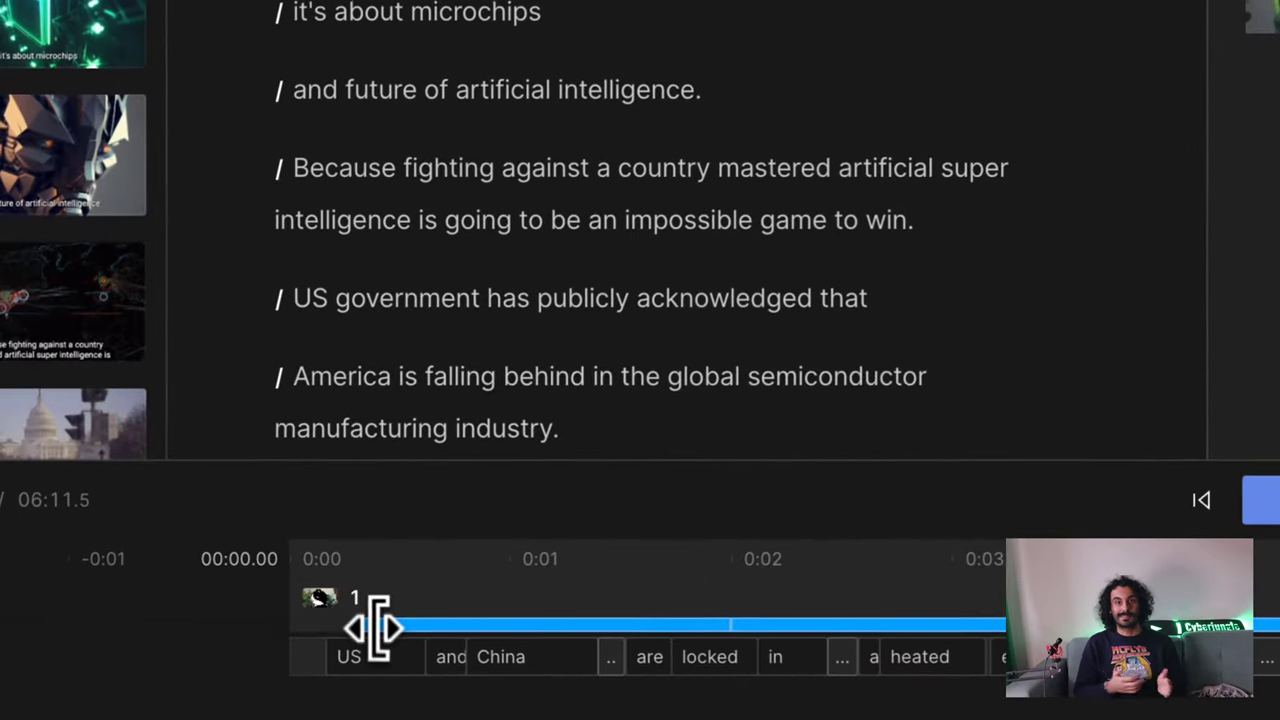
Shift the Cat Smile Sticker clip's start to about 0:01 in the timeline.
drag(375, 627, 545, 627)
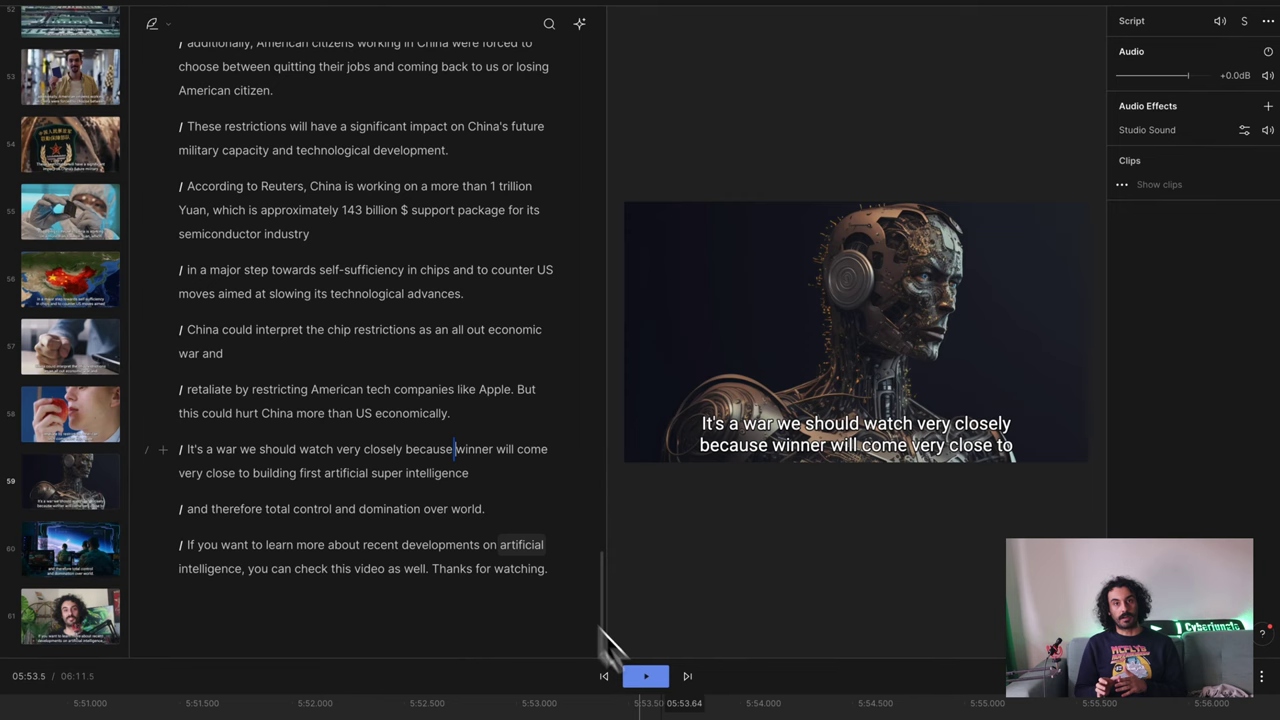
Delete the sentence 'and therefore total control and domination over world' and its empty scene line.
click(647, 677)
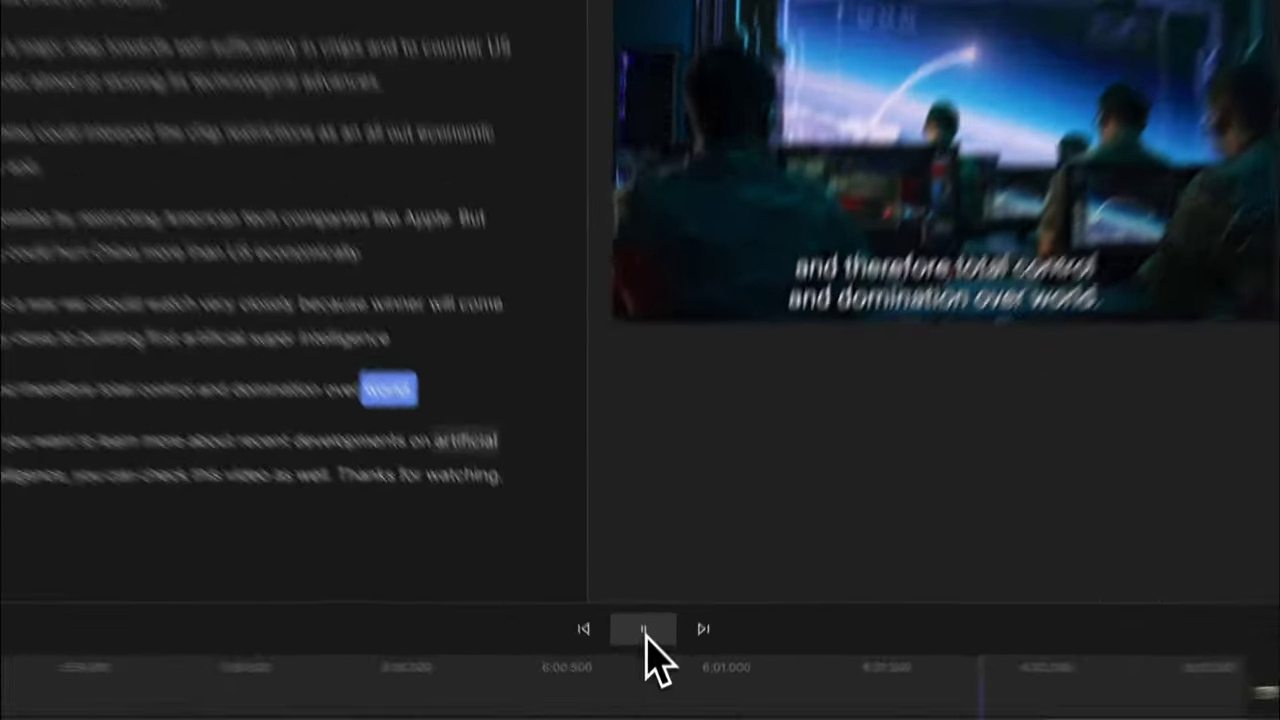
click(647, 675)
drag(330, 256, 0, 253)
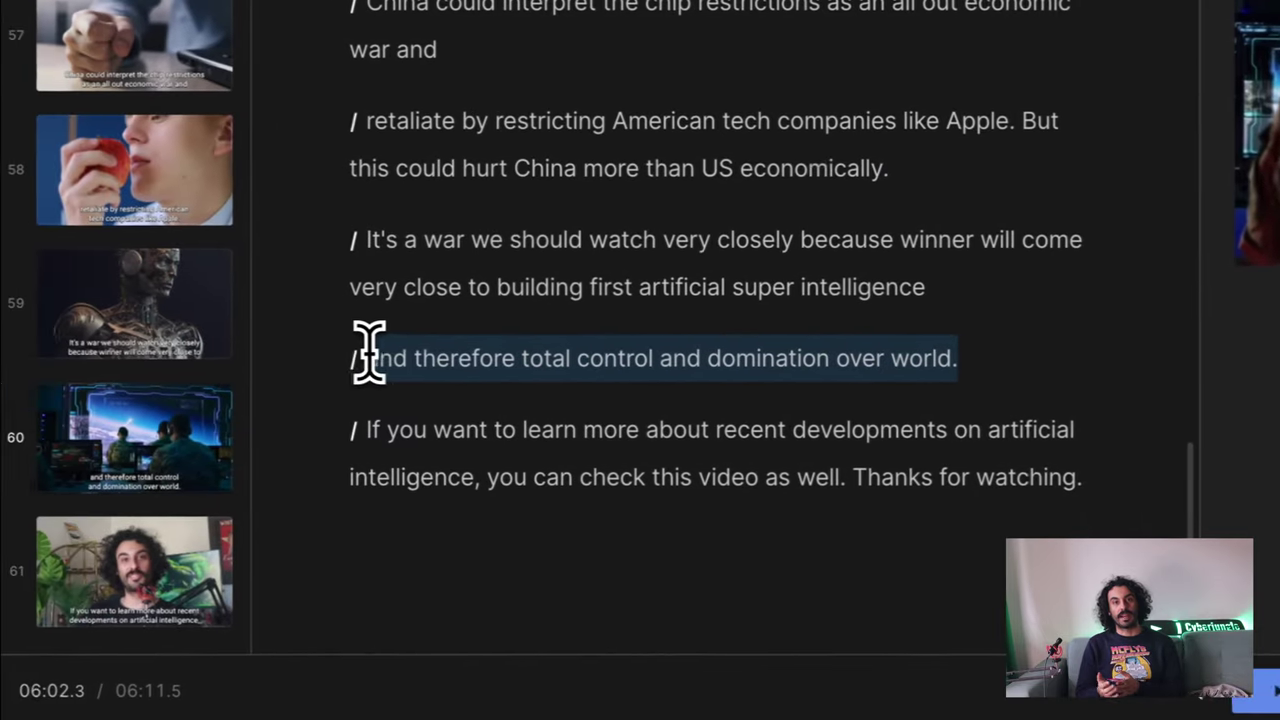
key(BackSpace)
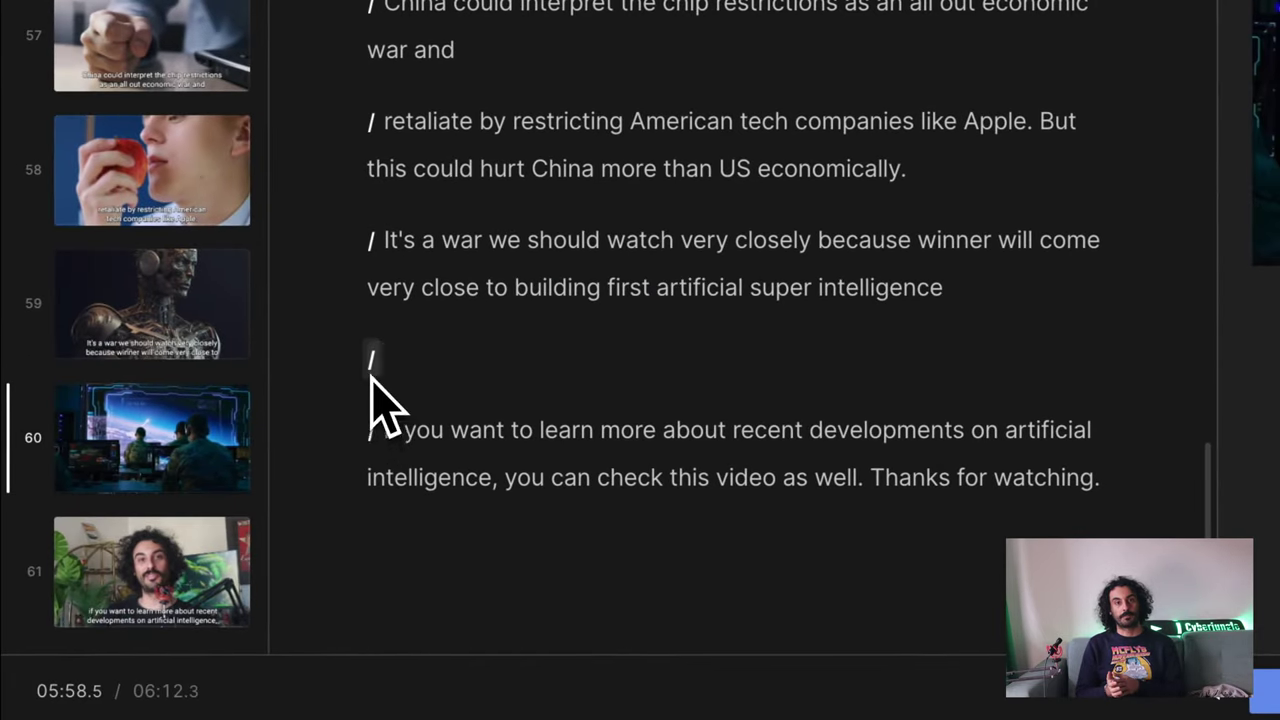
key(Delete)
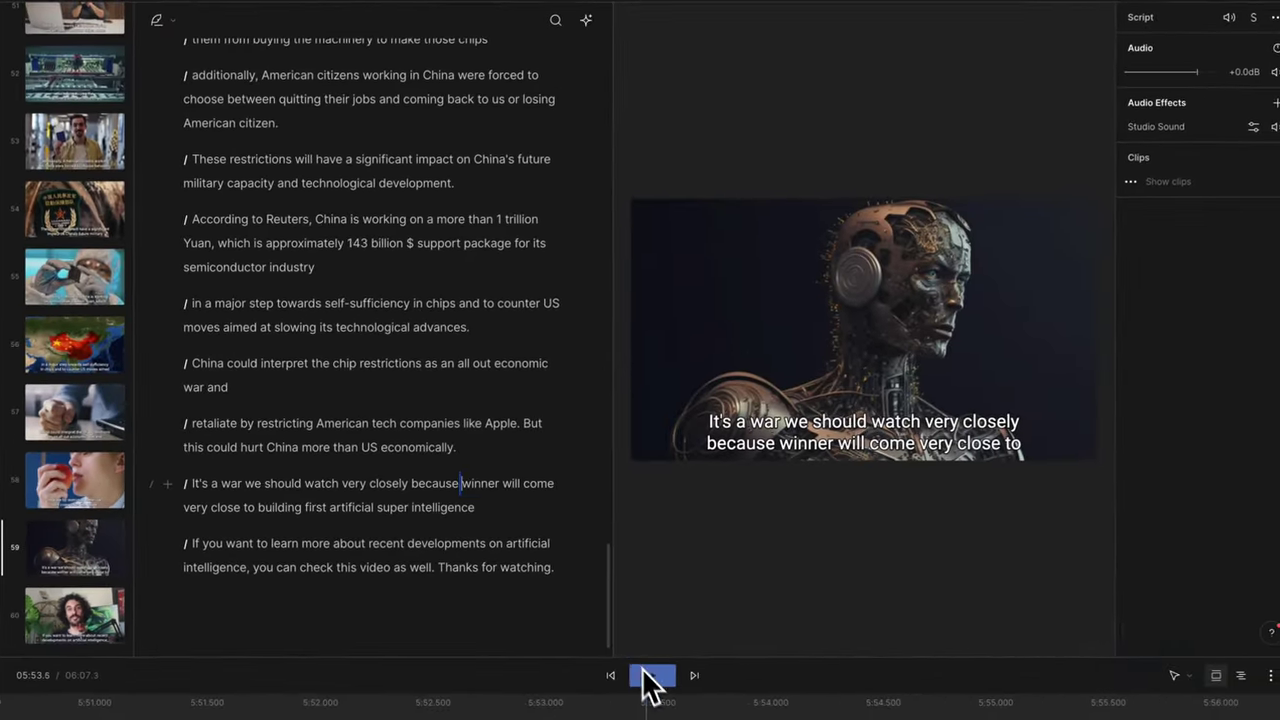
Cut the 'These restrictions' paragraph and place the cursor after 'companies.'.
click(1240, 686)
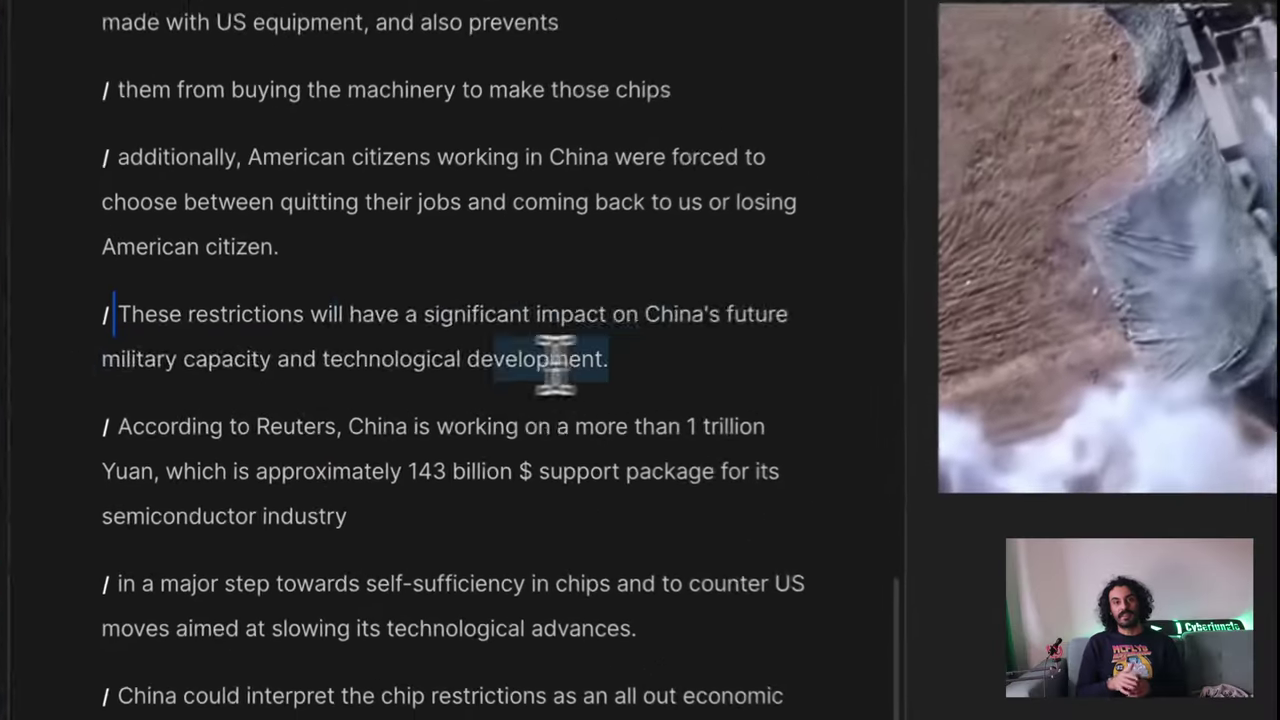
drag(500, 380, 124, 316)
key(ctrl+c)
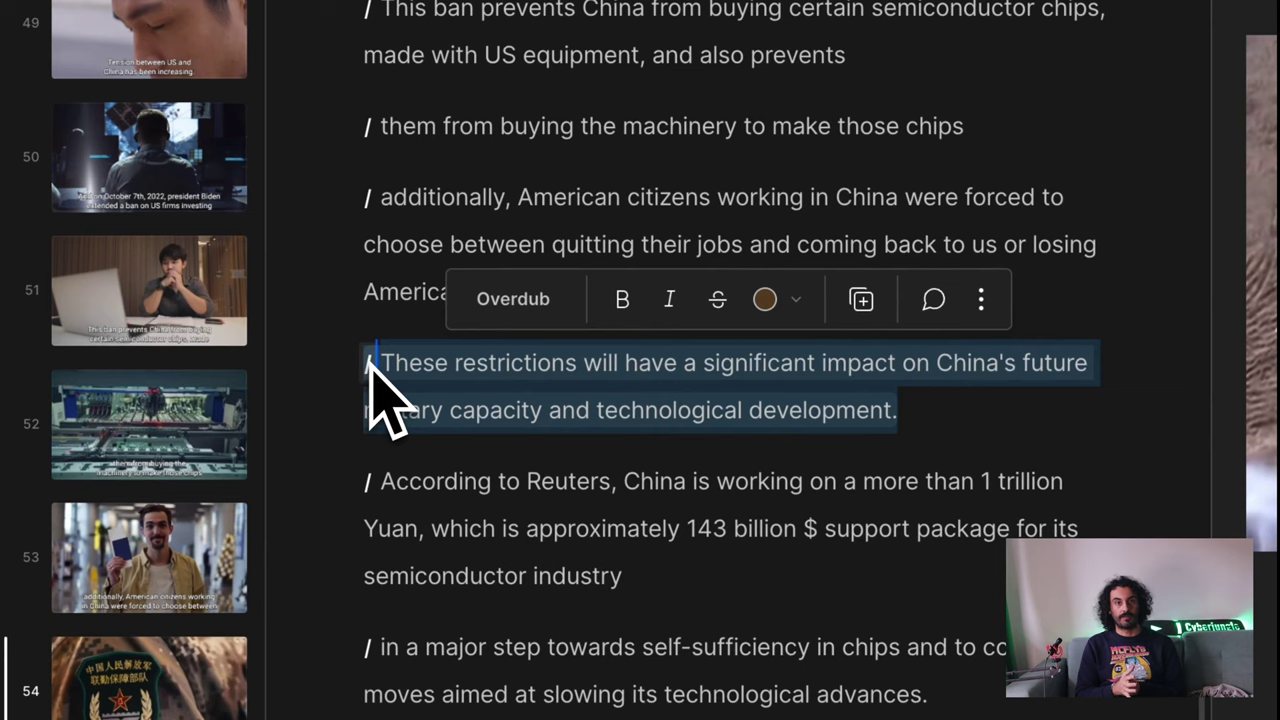
key(BackSpace)
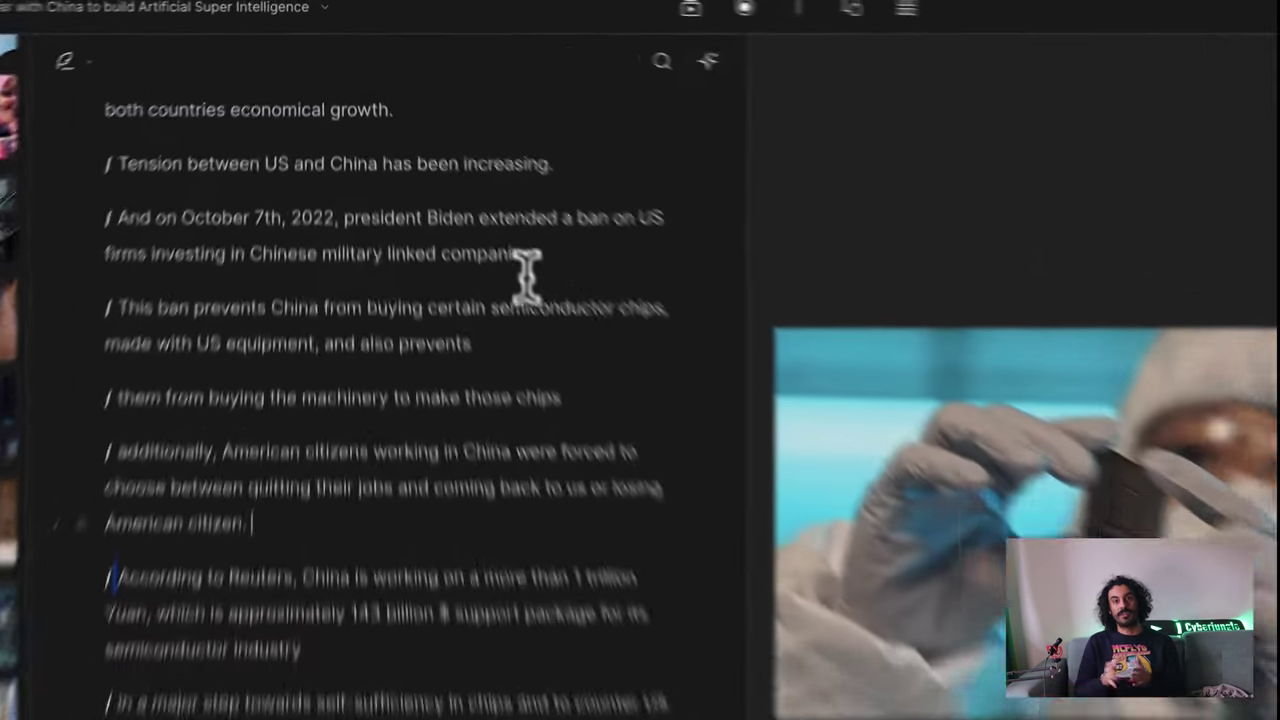
click(480, 158)
Paste the cut paragraph on a new line, then split 'gold,' onto its own line with '/'.
key(Return)
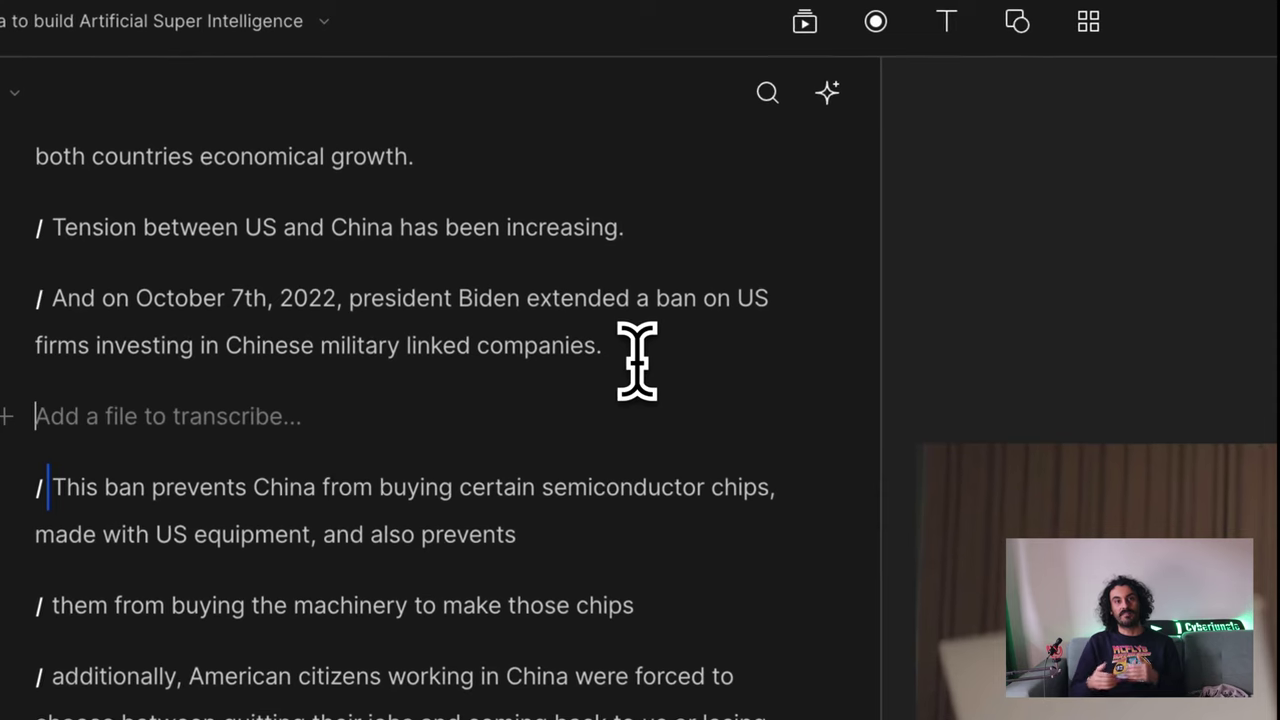
key(ctrl+v)
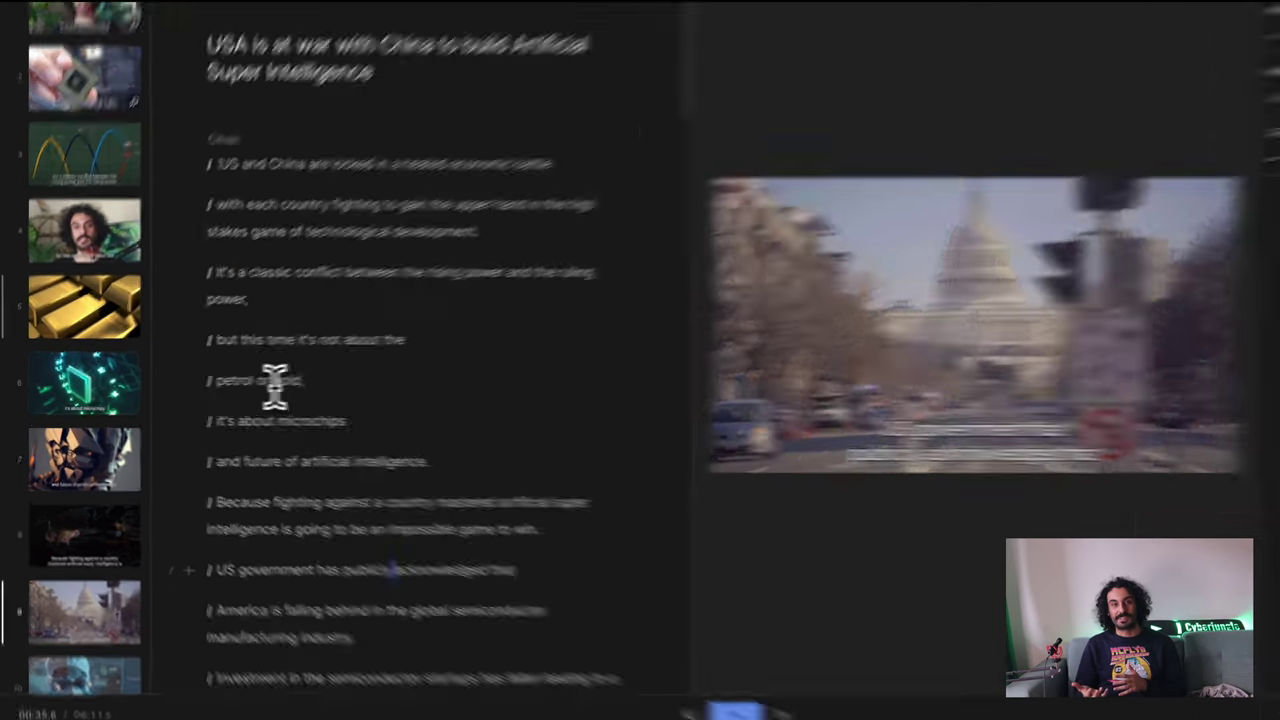
click(245, 382)
key(Return)
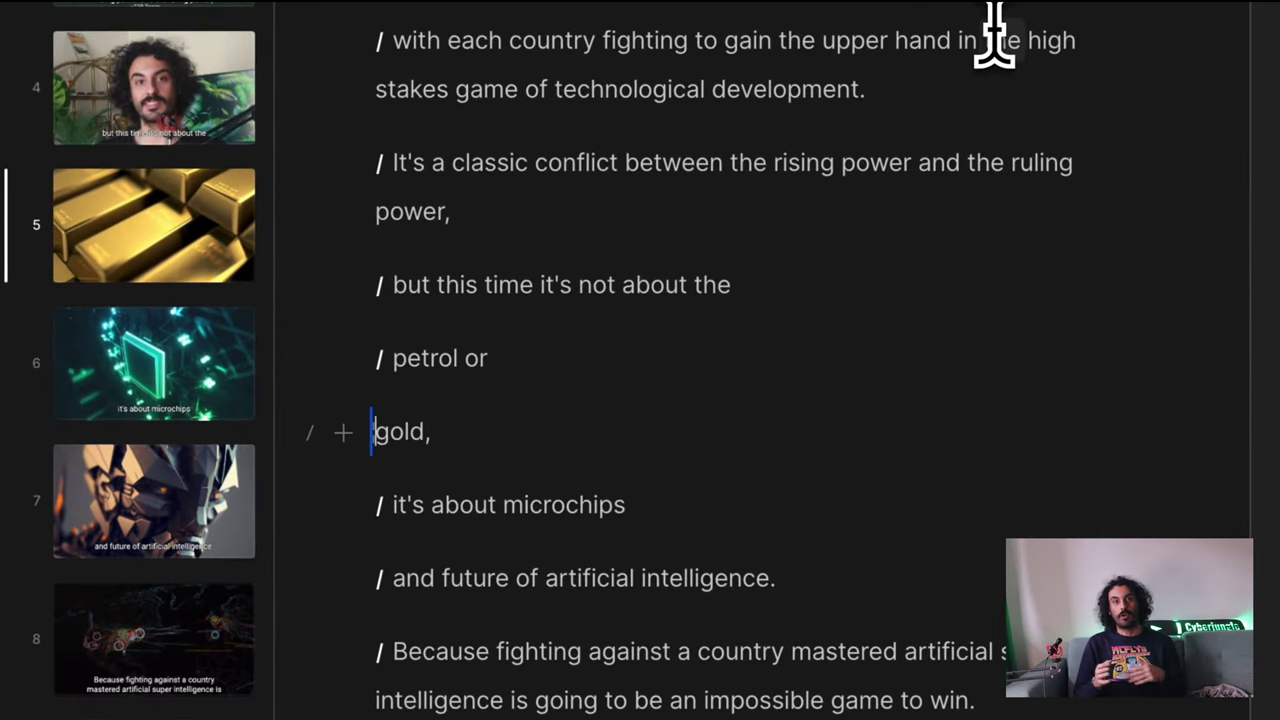
text(/)
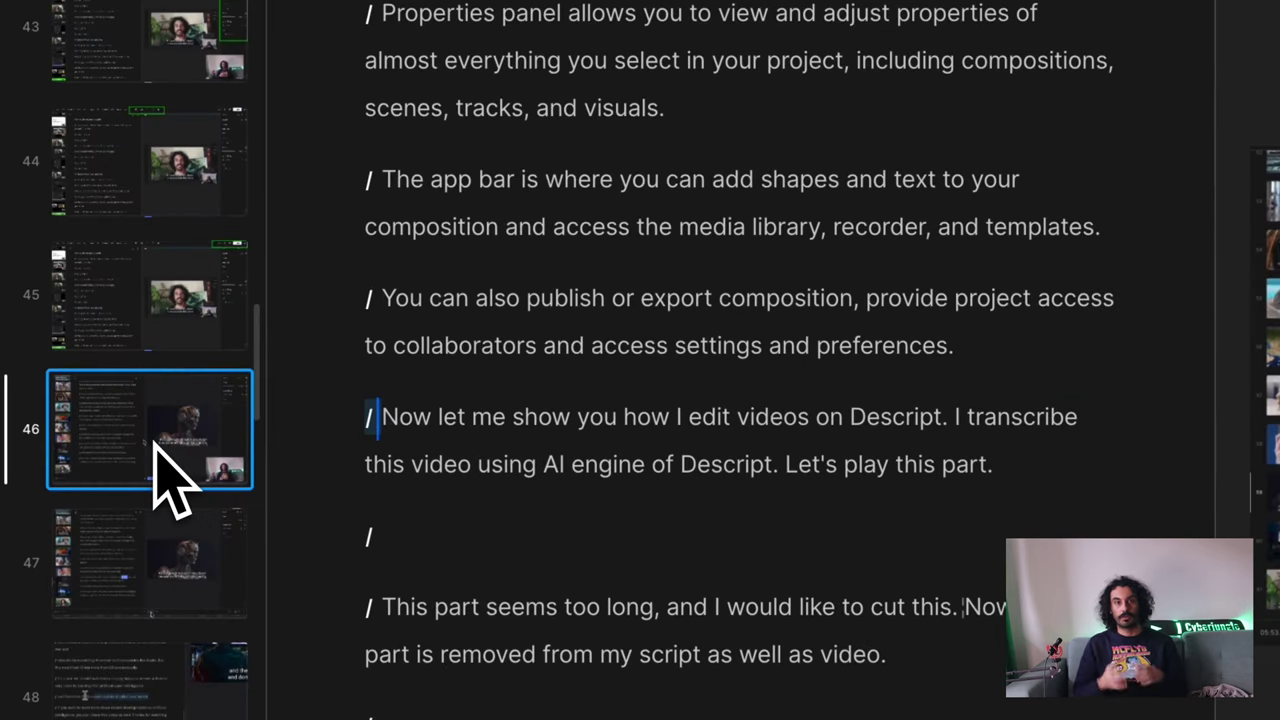
scroll(171, 471, up, 5)
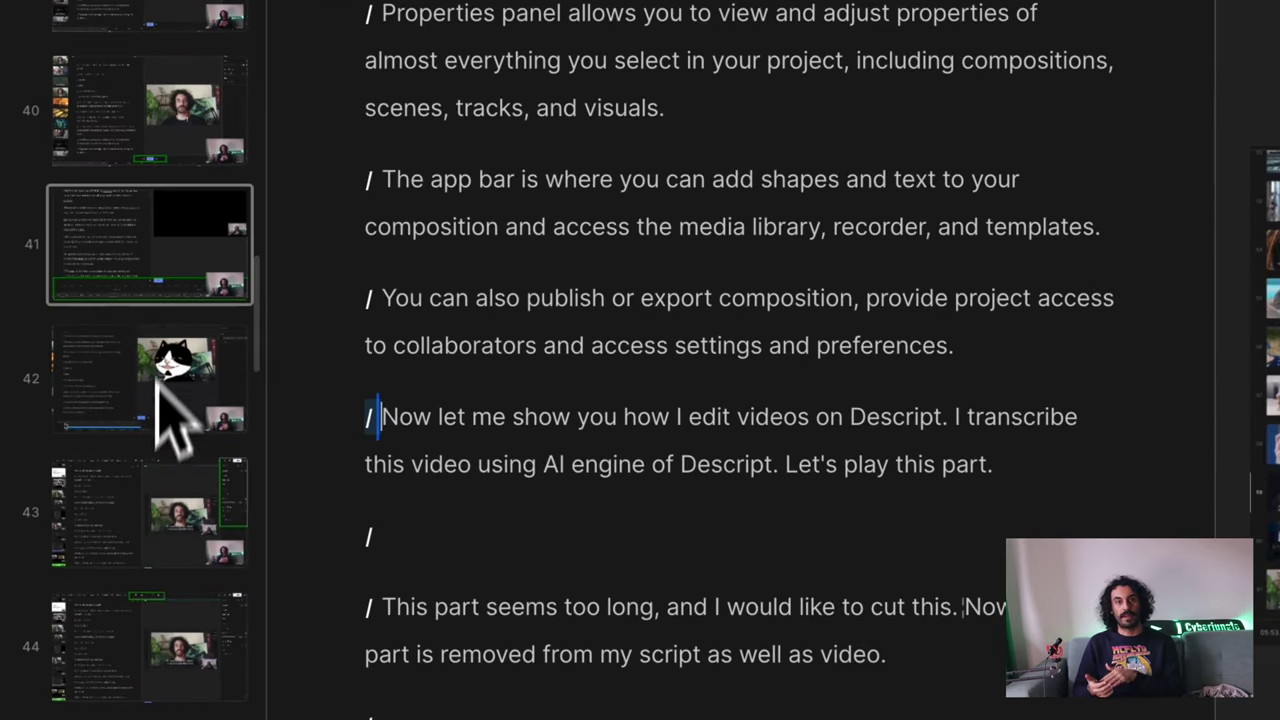
Move scene 41 further down the scene sidebar order.
click(151, 280)
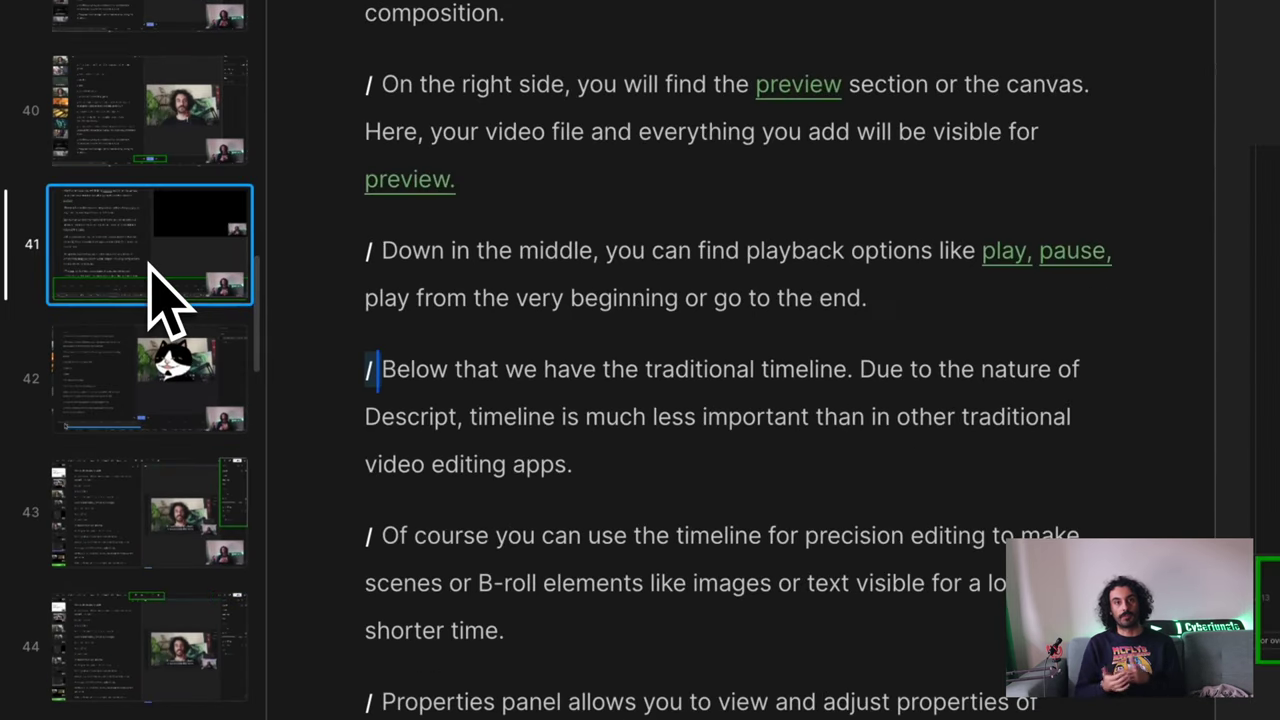
drag(149, 266, 145, 462)
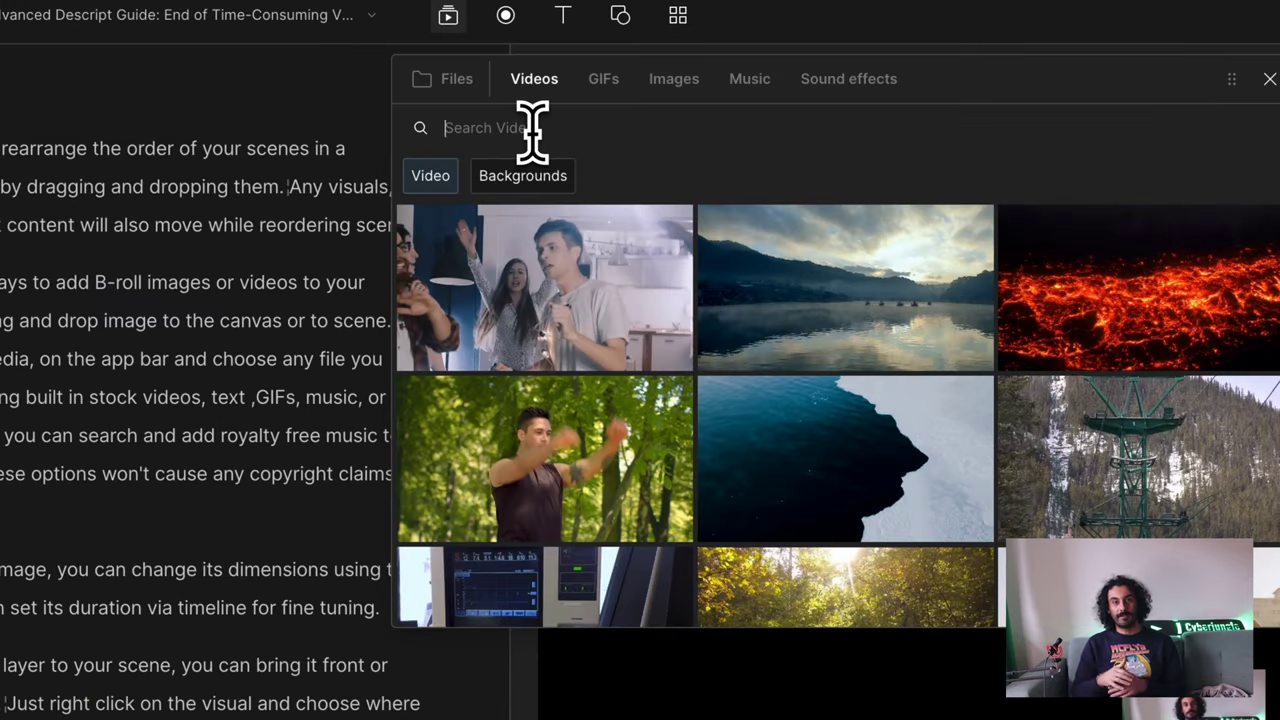
Search 'success' across stock videos, GIFs and images in the media library.
key(Return)
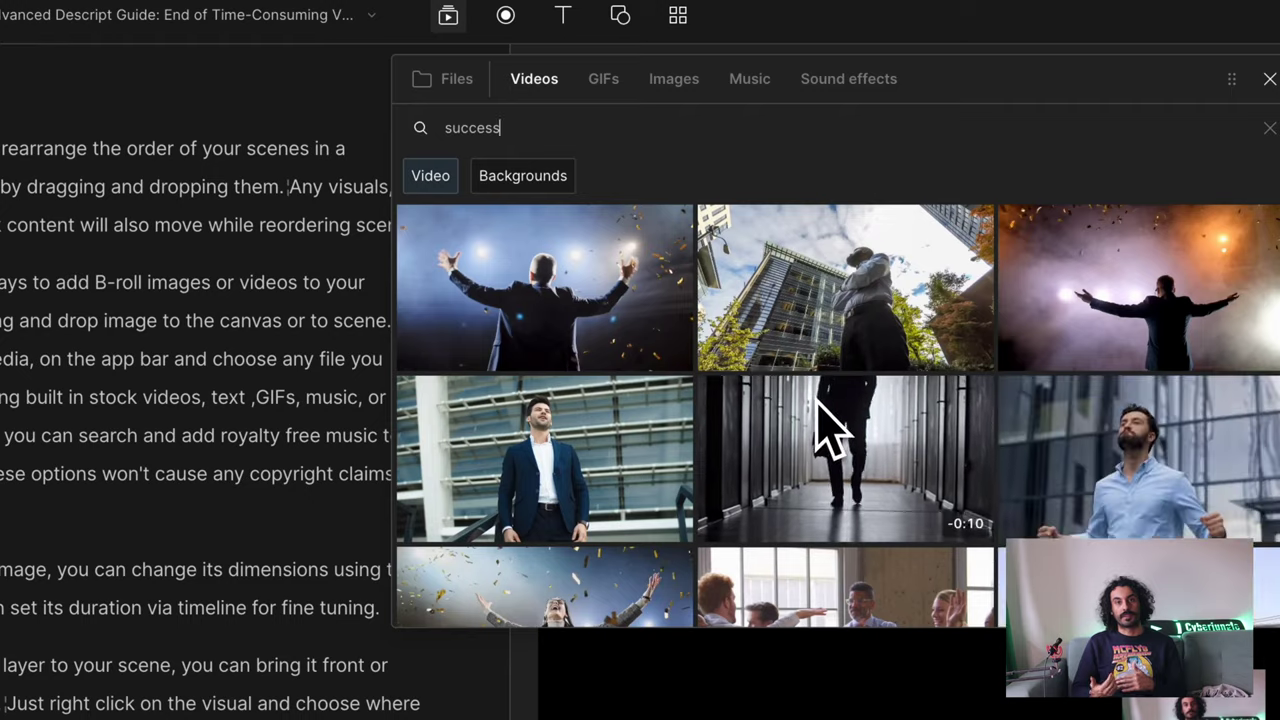
scroll(829, 429, down, 4)
scroll(826, 429, down, 3)
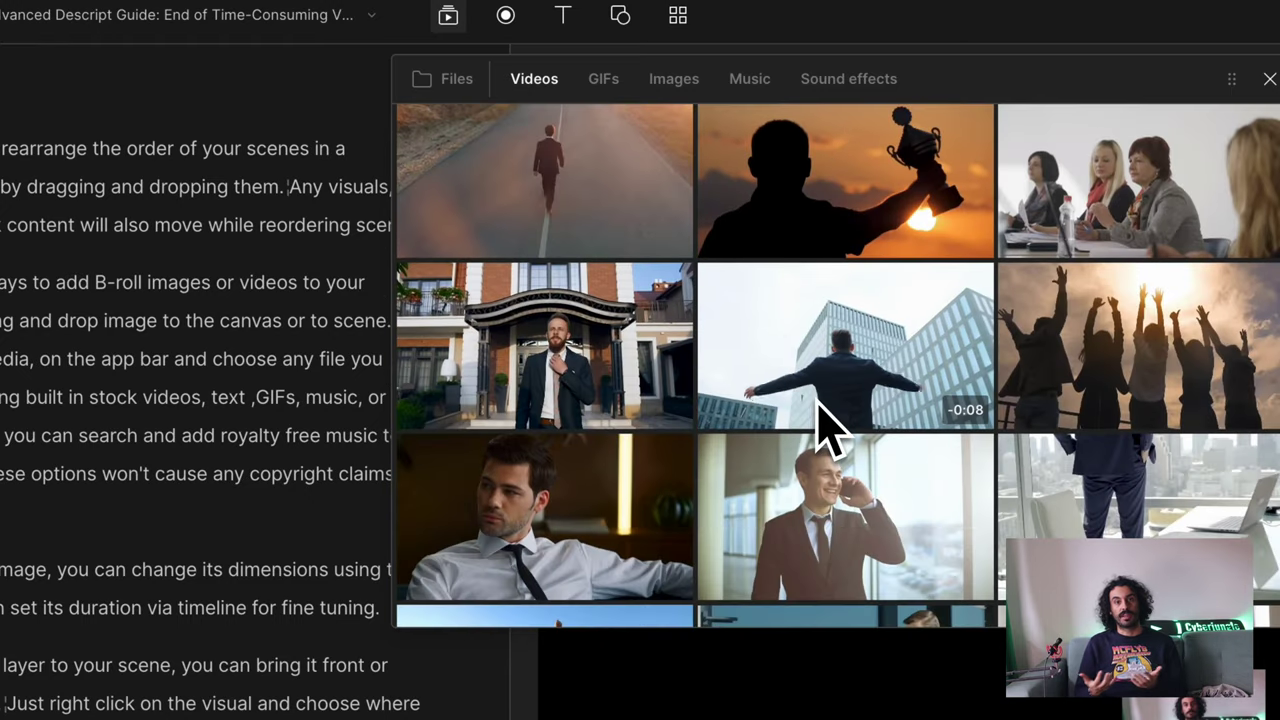
scroll(823, 429, up, 6)
click(604, 80)
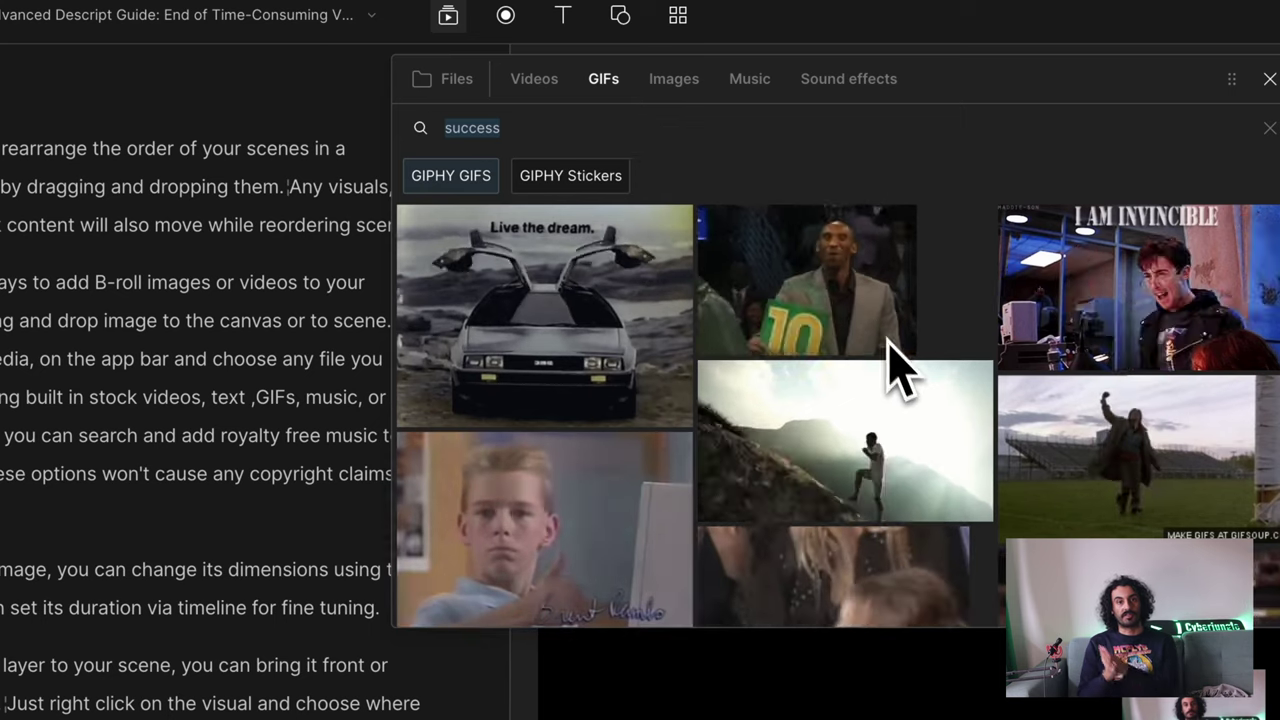
click(674, 82)
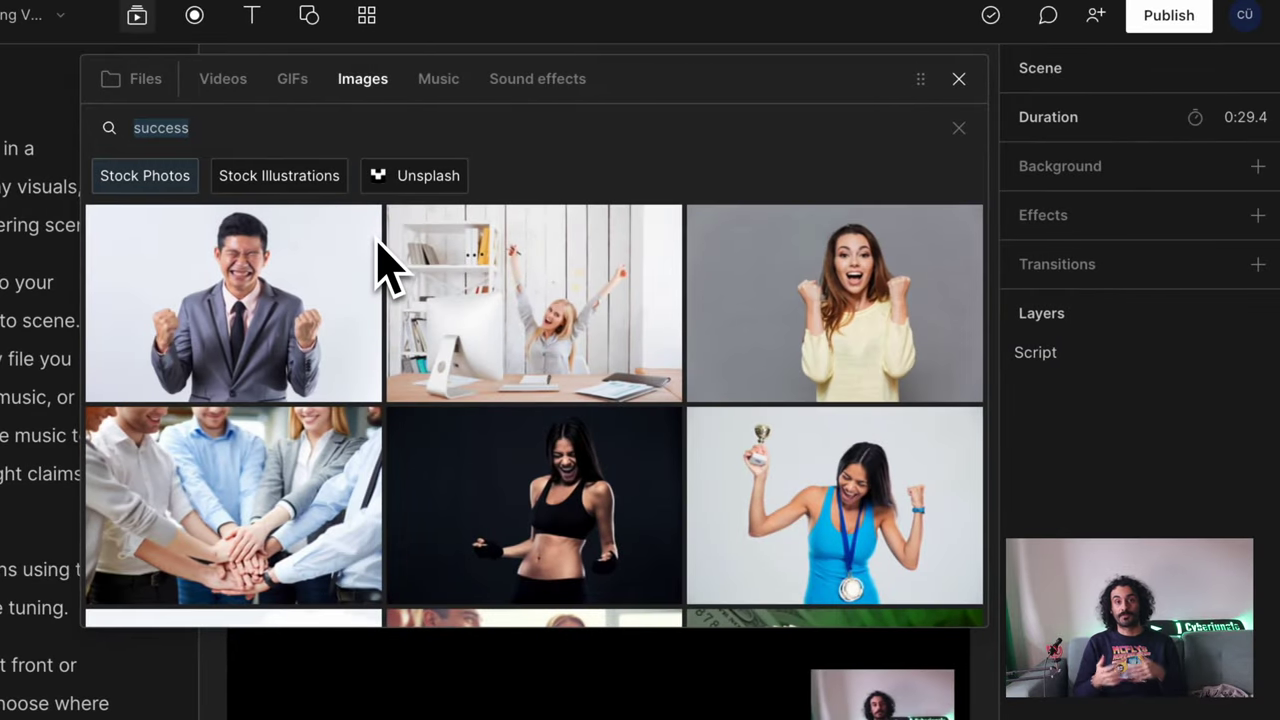
scroll(701, 265, down, 2)
scroll(388, 268, down, 2)
scroll(388, 268, up, 4)
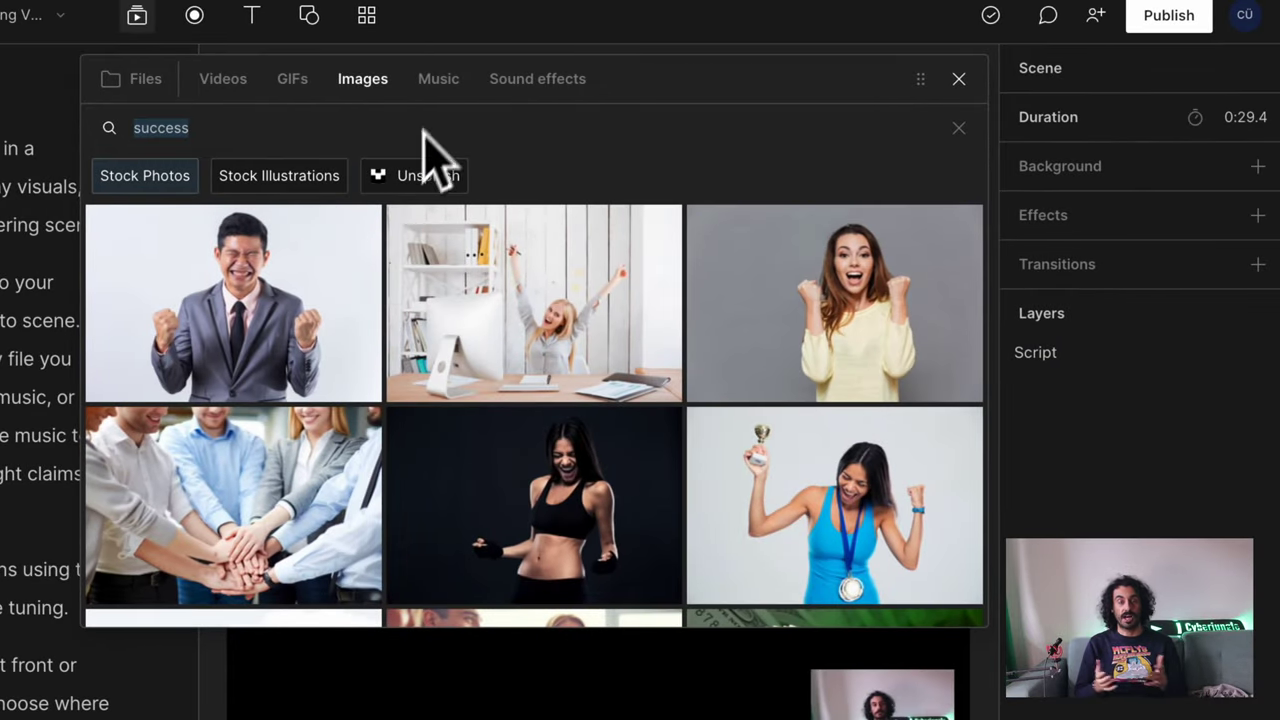
Search music for 'bossa nova', then select the cat clip on the canvas.
click(441, 82)
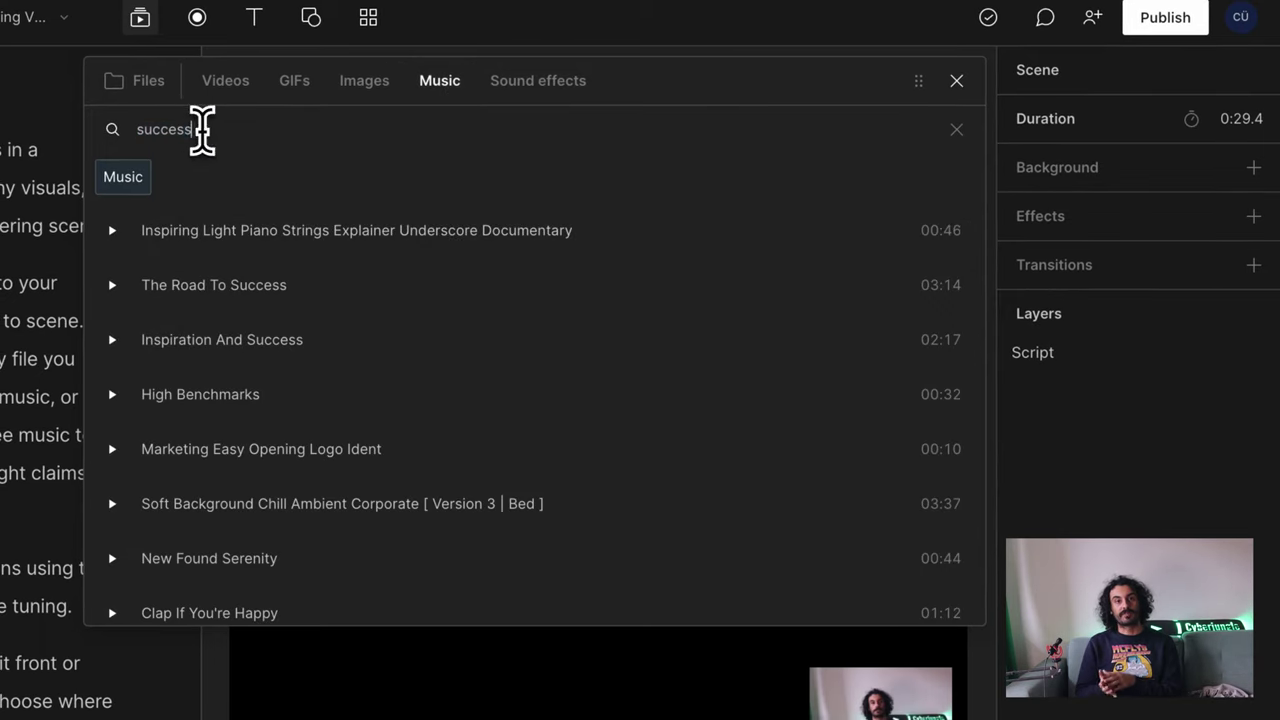
text(boss)
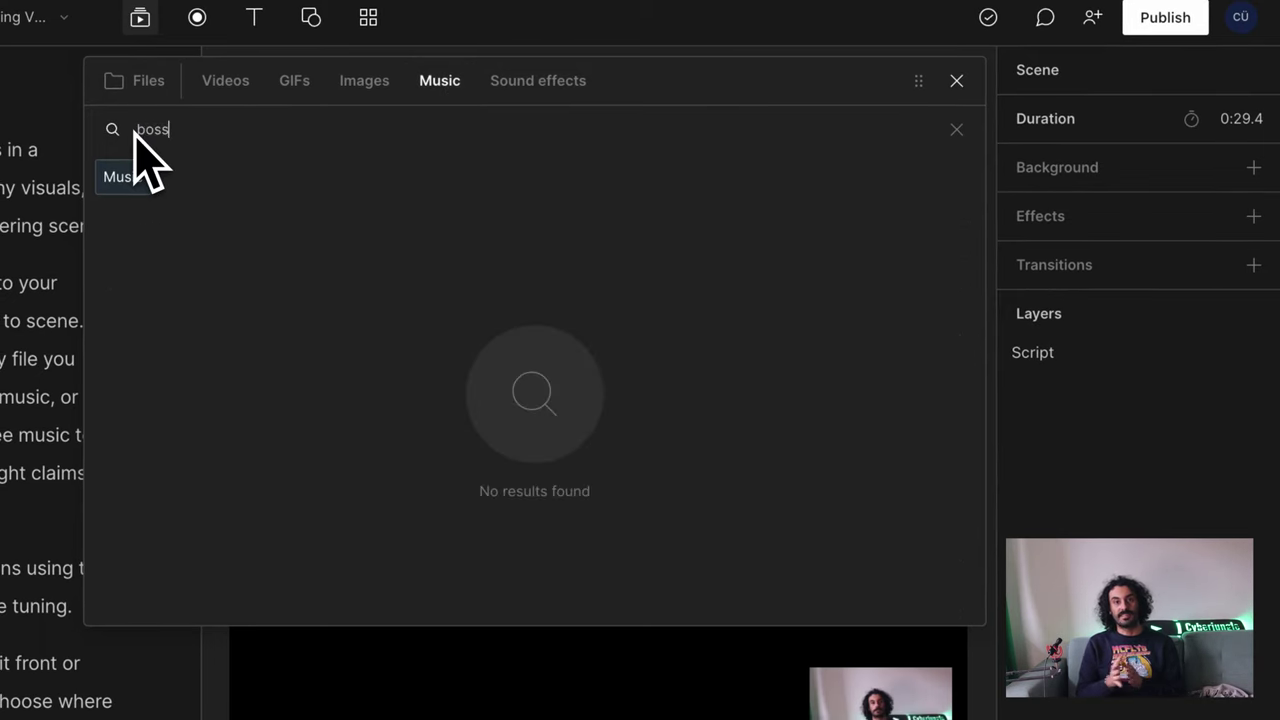
text(a nova)
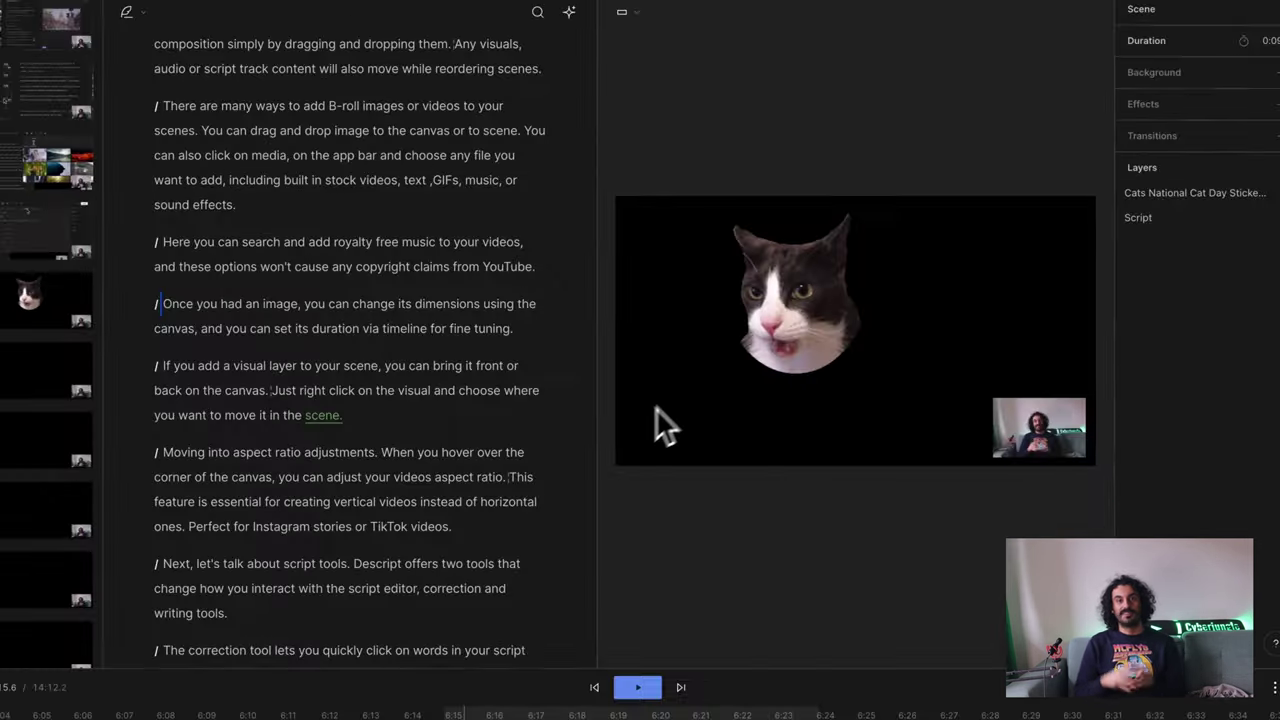
click(834, 397)
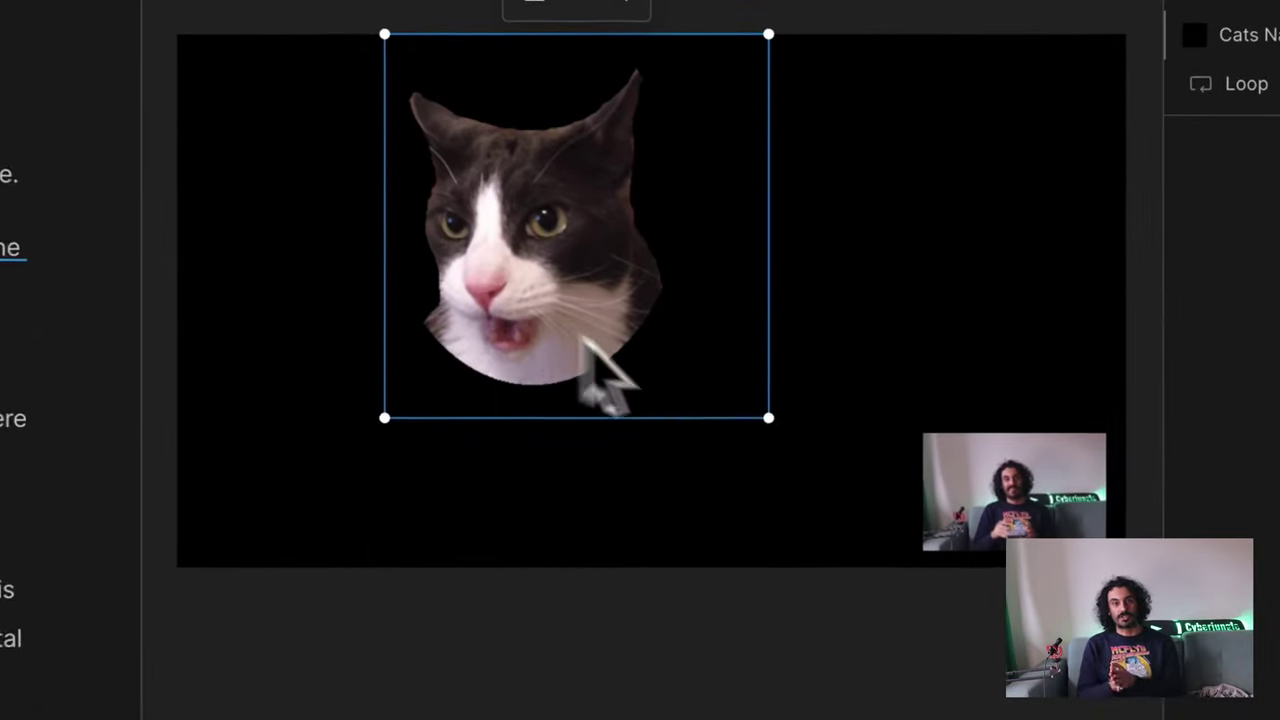
Enlarge the cat clip from its corner handle and play back the scene.
drag(768, 418, 927, 545)
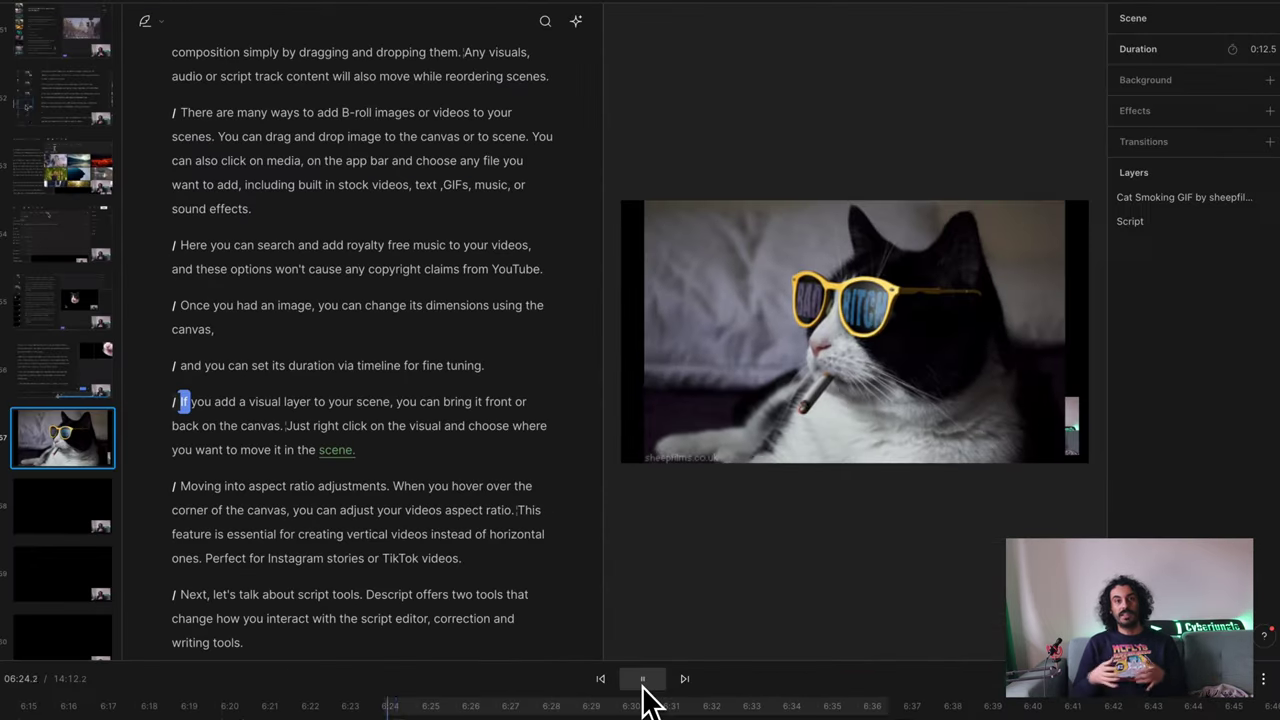
click(959, 574)
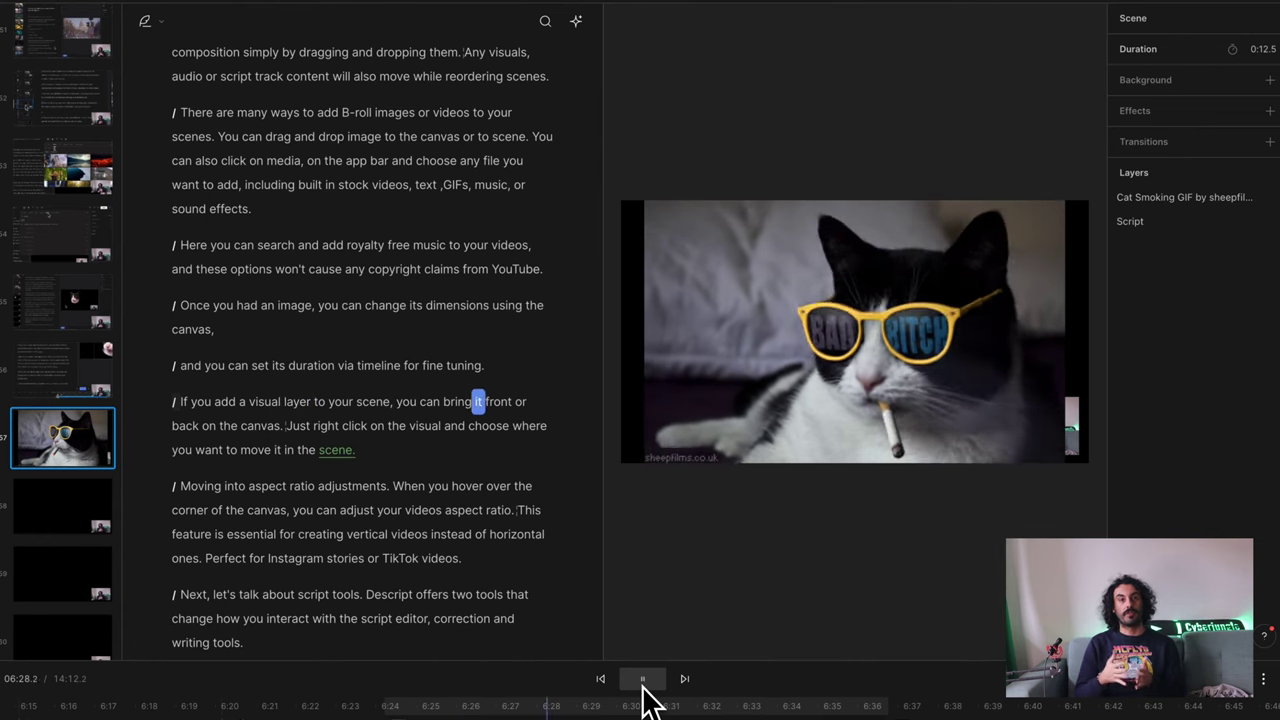
Move the sunglasses cat GIF one layer behind the presenter video and stretch it wider.
click(648, 679)
click(827, 366)
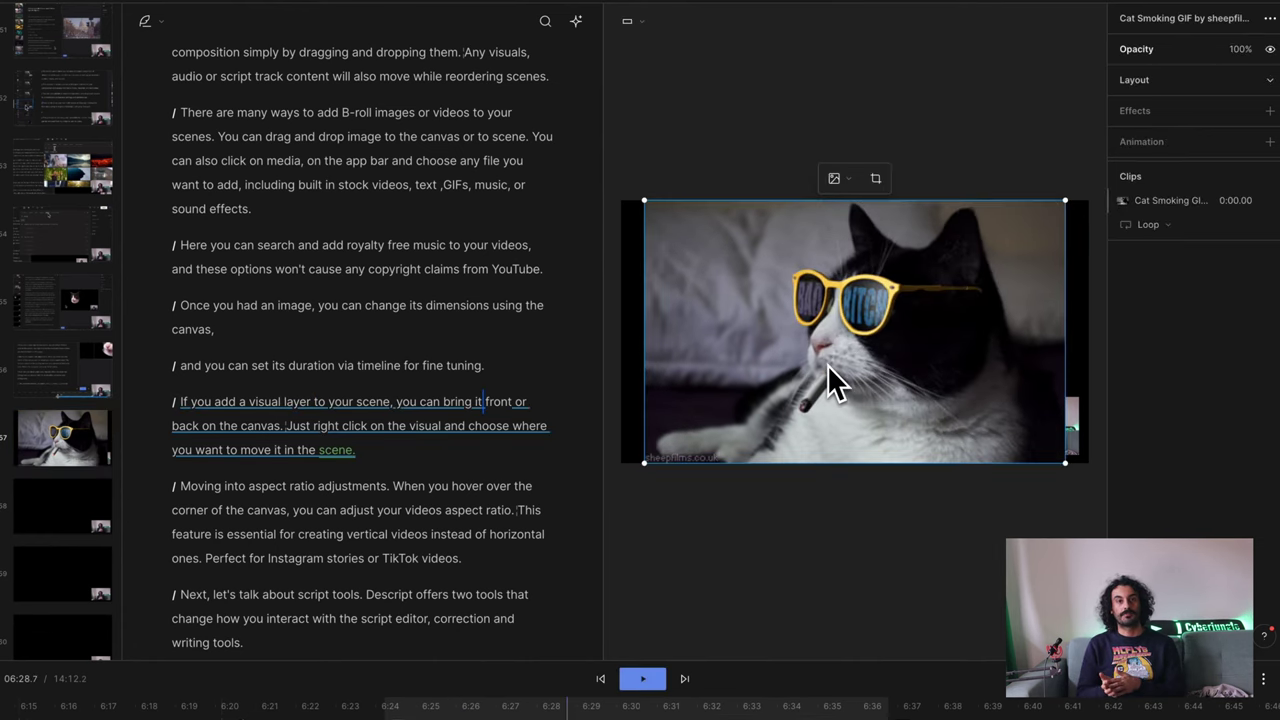
right_click(828, 366)
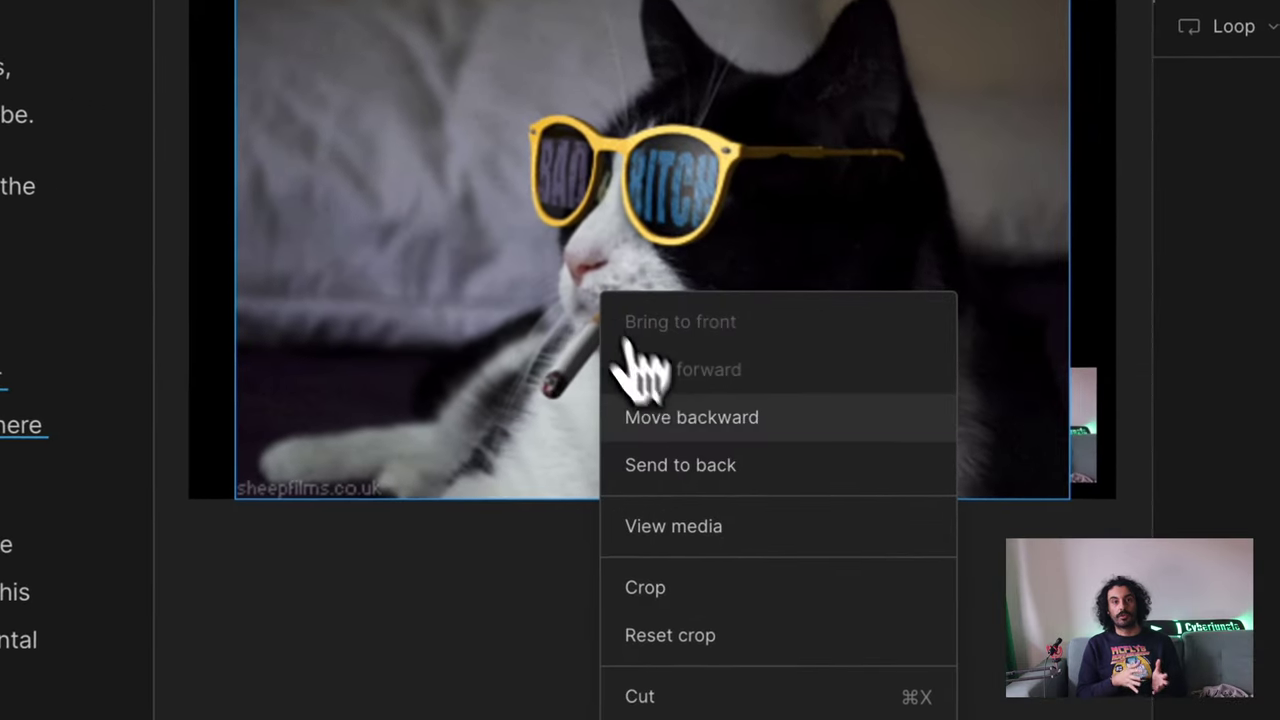
click(686, 425)
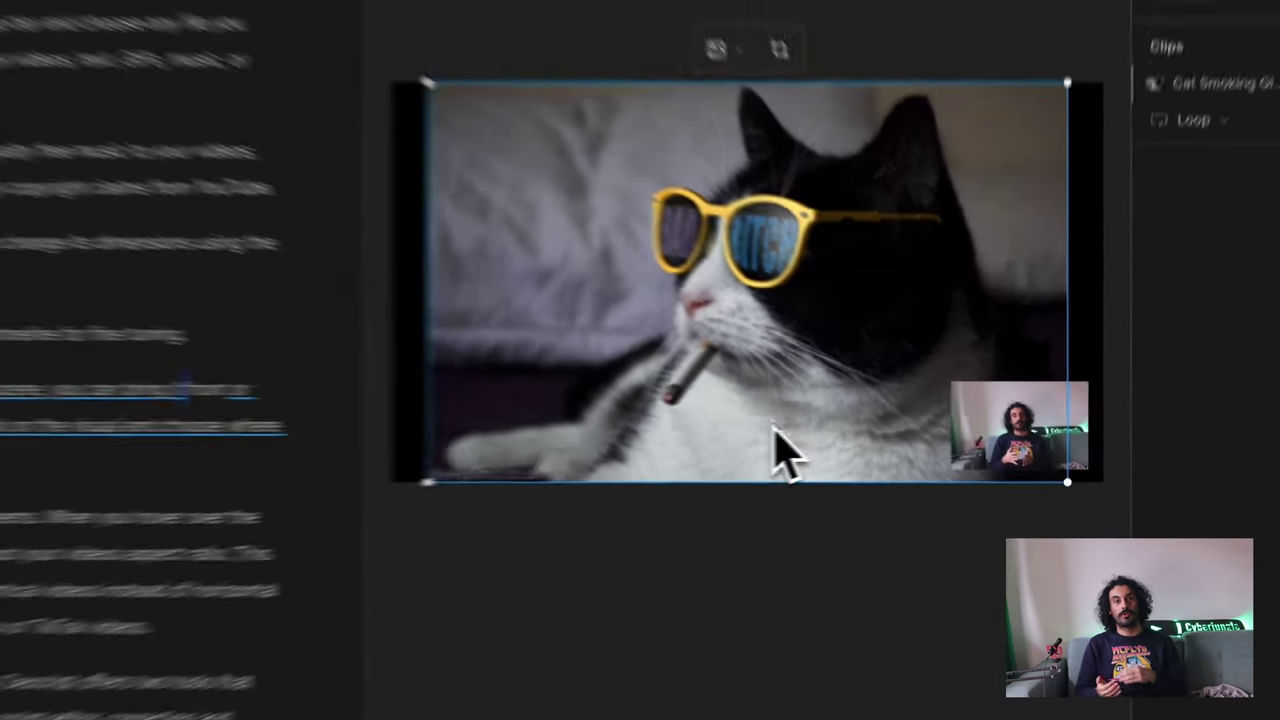
mouse_move(1088, 321)
mouse_down()
mouse_move(1056, 321)
mouse_move(1086, 321)
mouse_up()
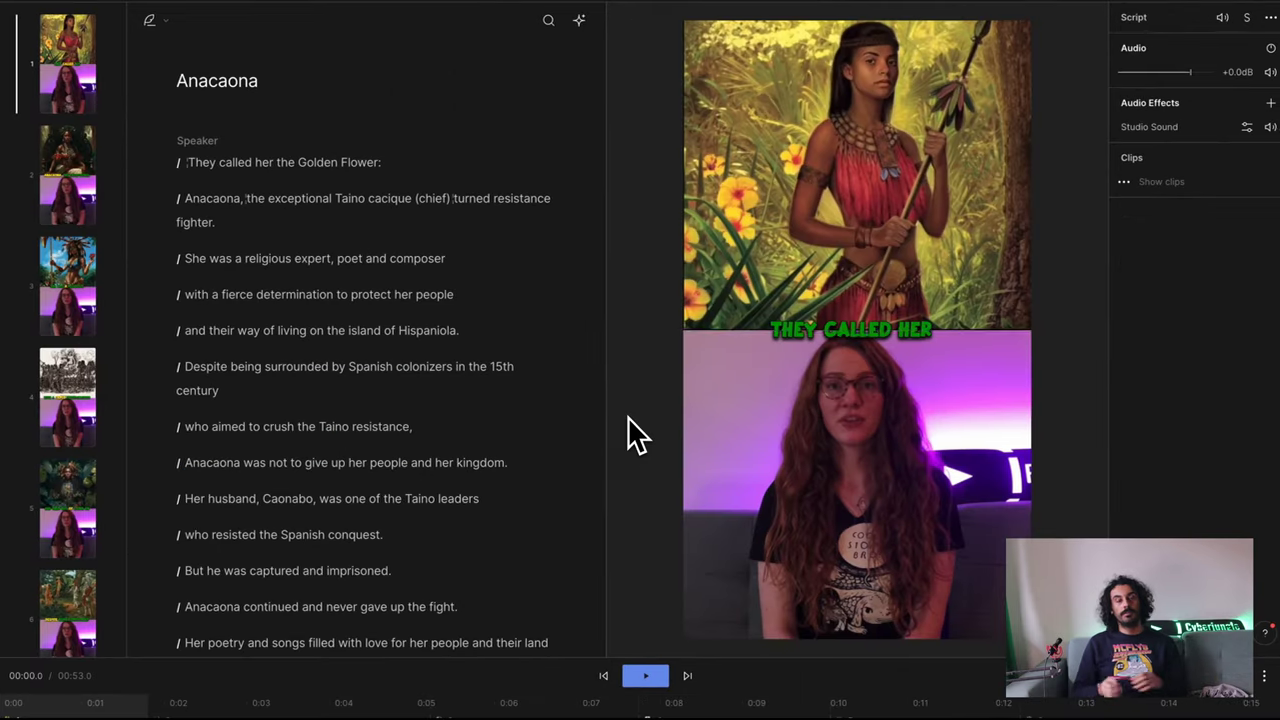
Switch the Anacaona canvas to landscape 16:9, then back to portrait.
click(644, 24)
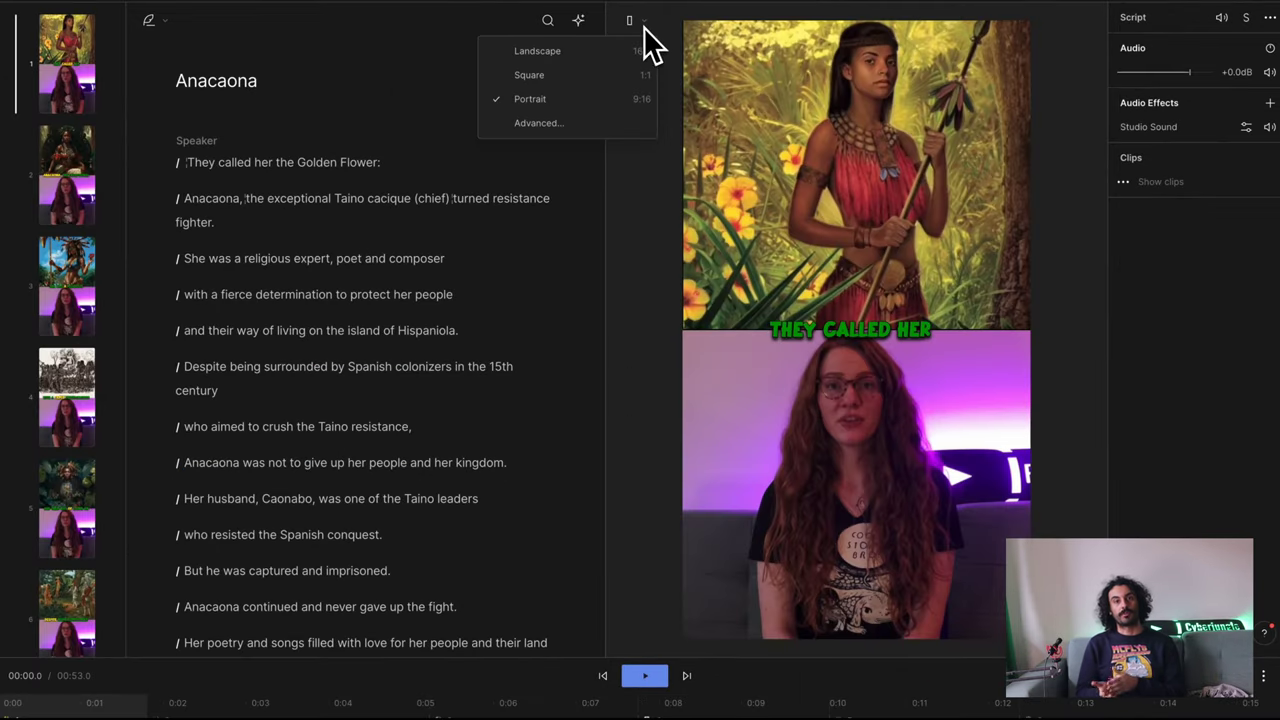
click(623, 55)
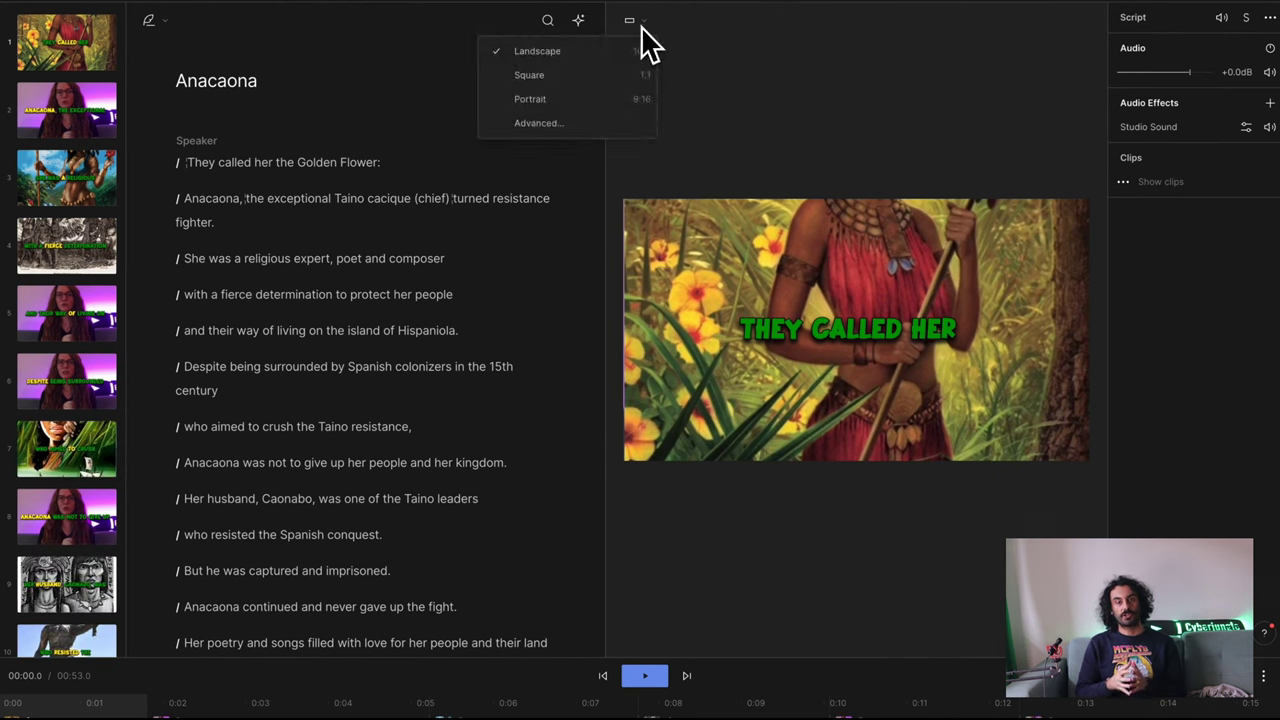
click(612, 101)
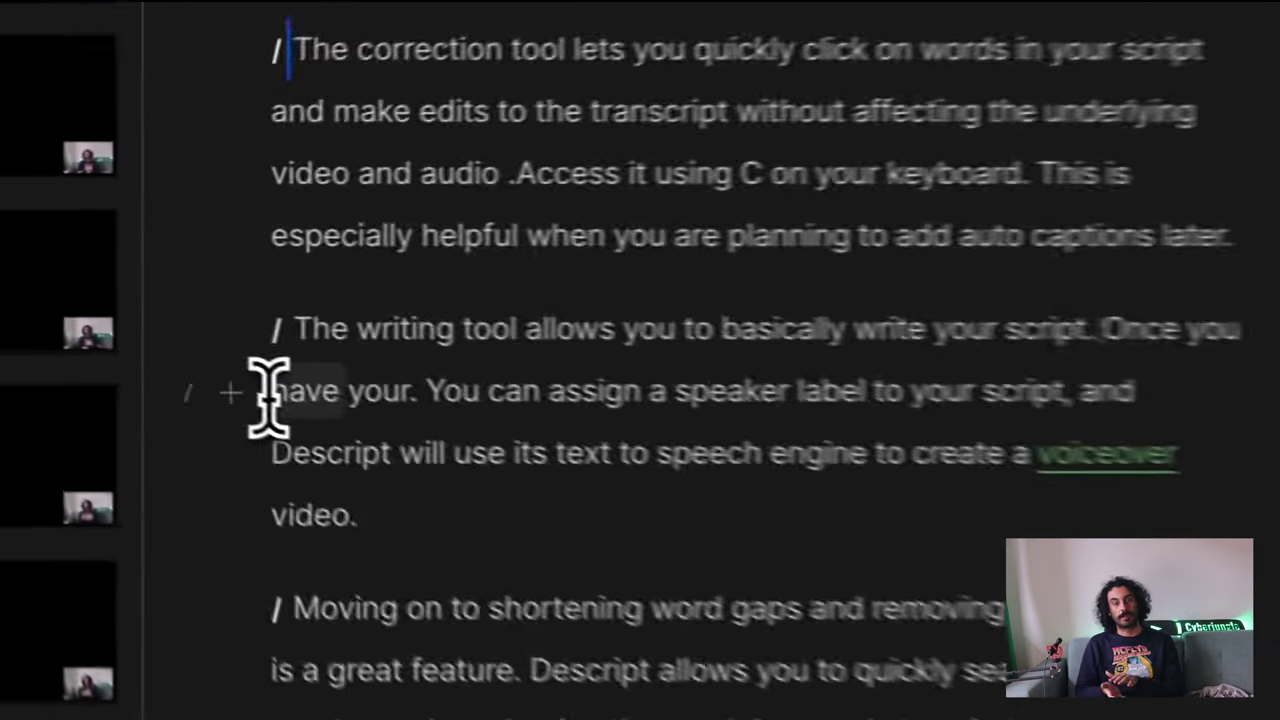
Correct the transcript words 'have your' to read 'have your script'.
drag(268, 395, 409, 391)
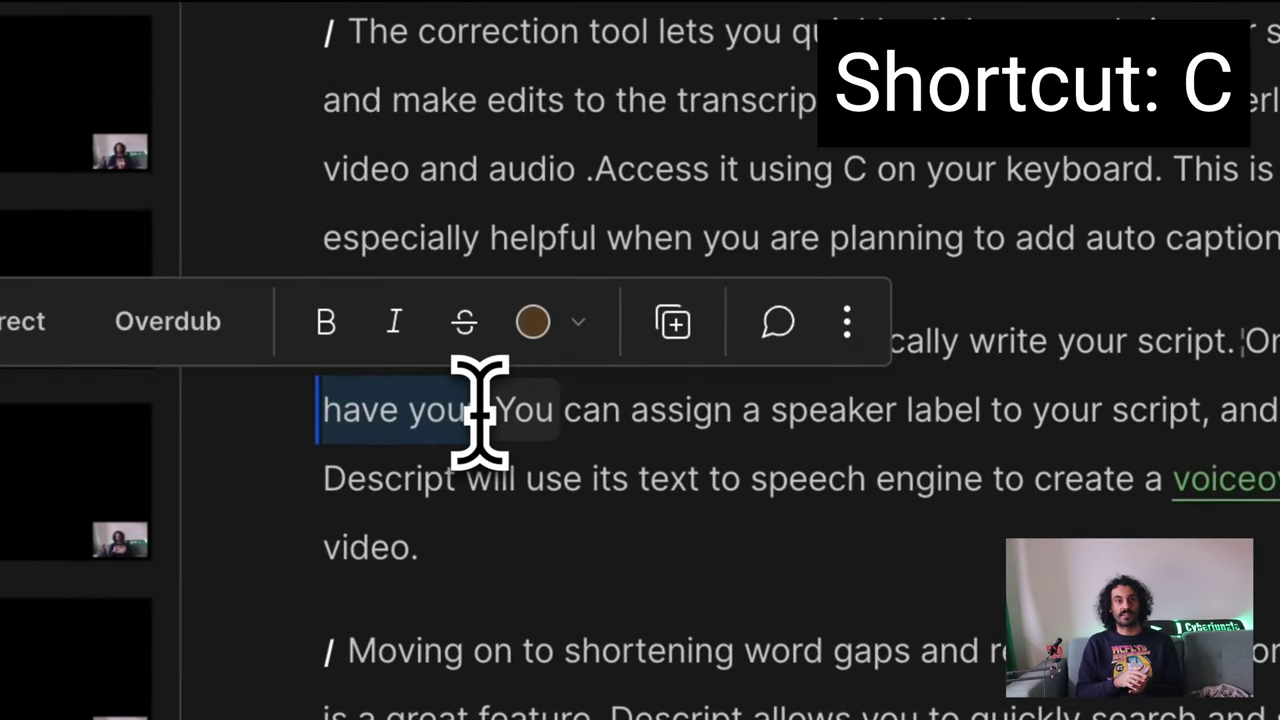
key(c)
click(420, 315)
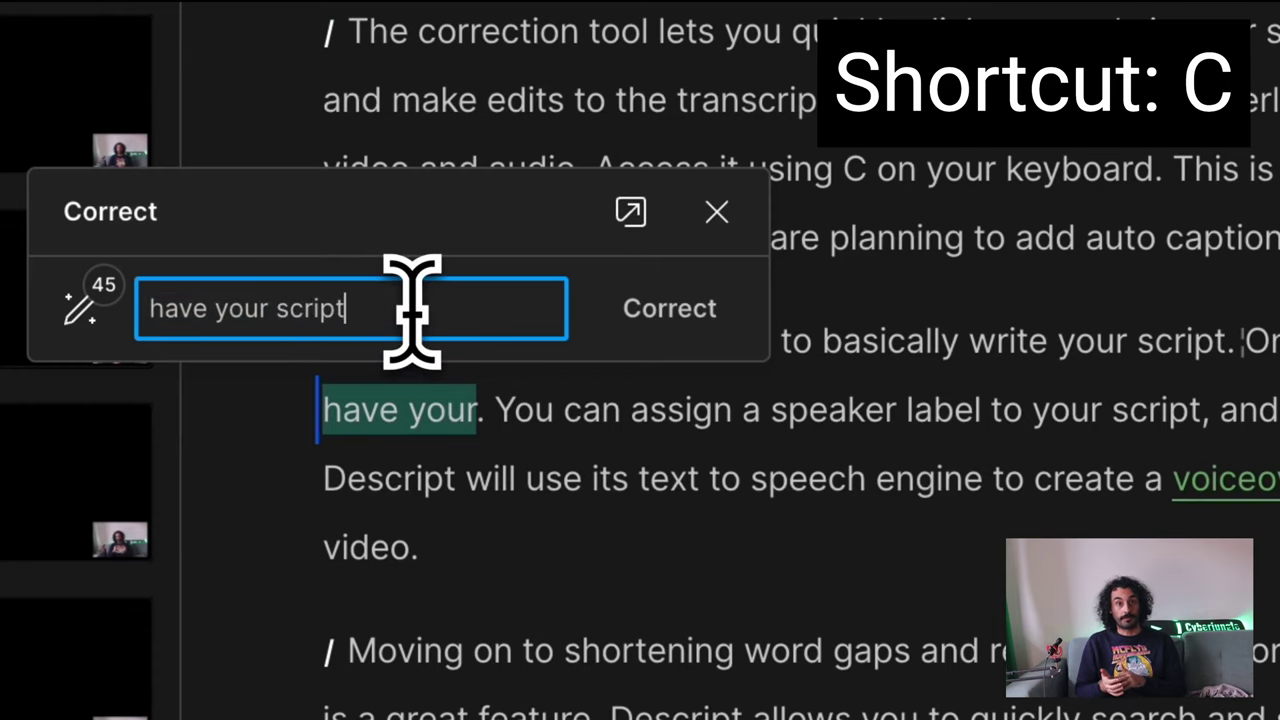
text(script)
click(682, 312)
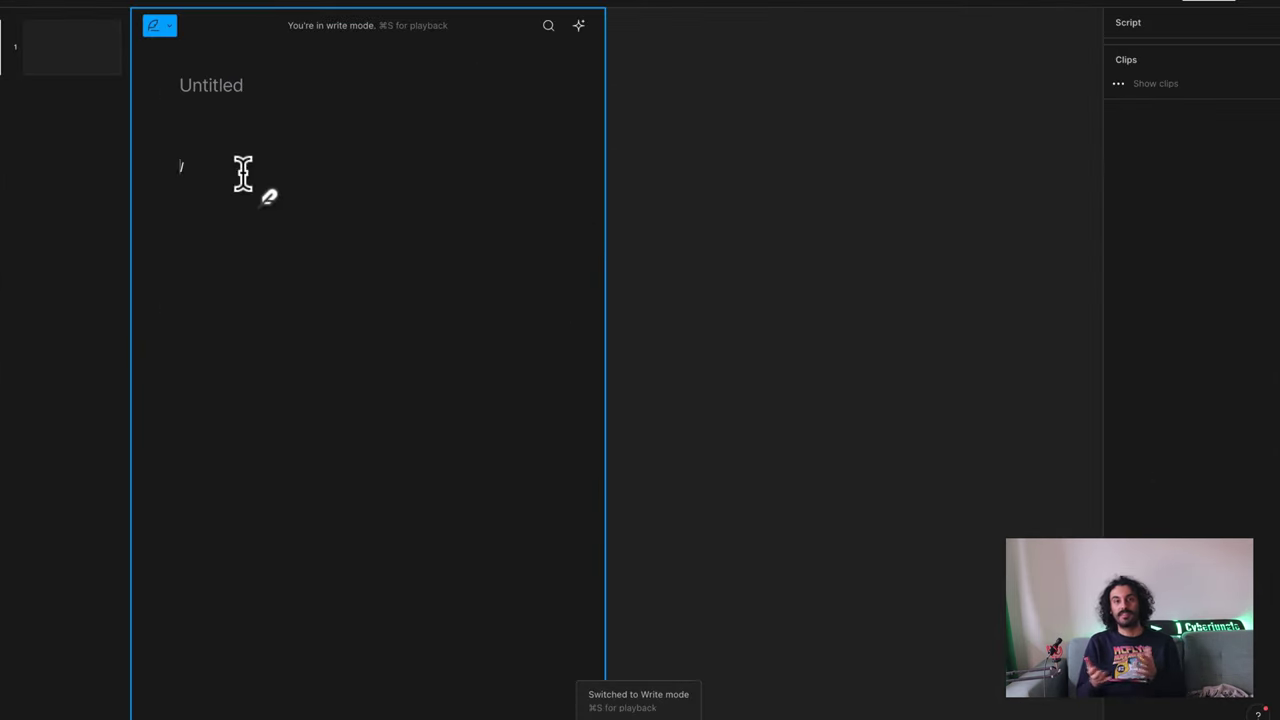
Write 'This is a test project' and assign a stock voice as its speaker.
text(This is a test project)
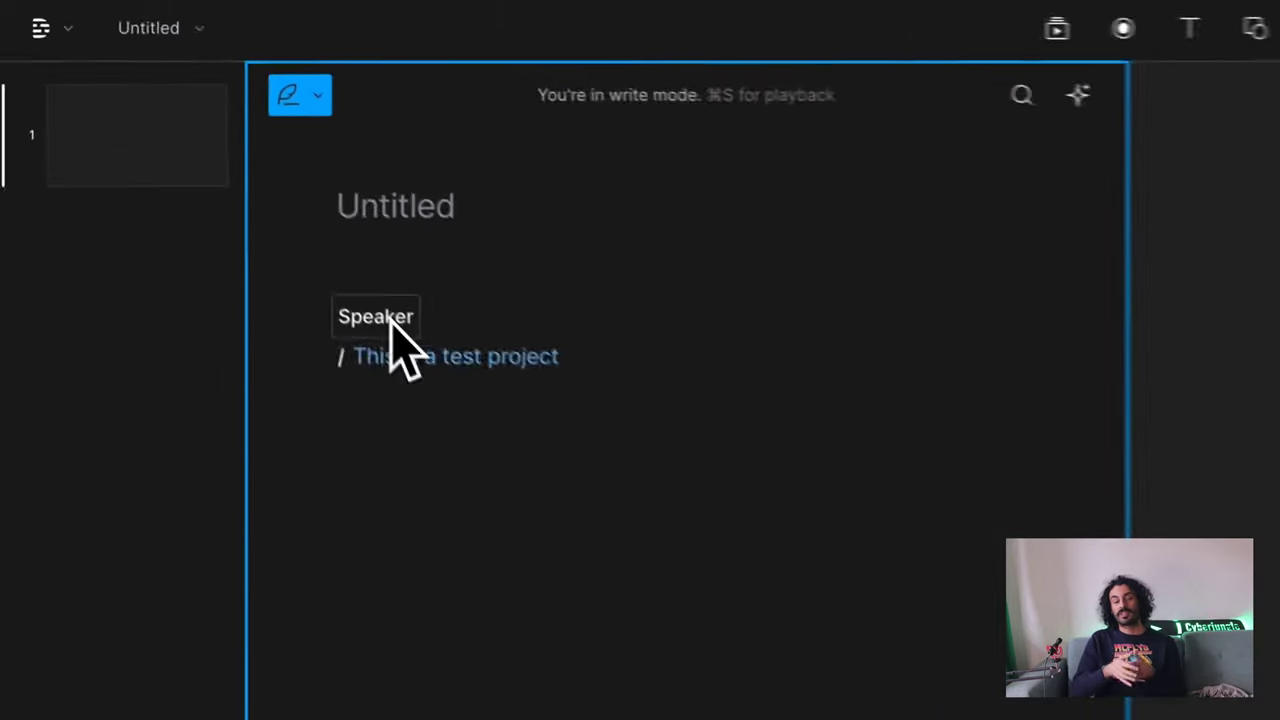
click(210, 146)
mouse_move(278, 211)
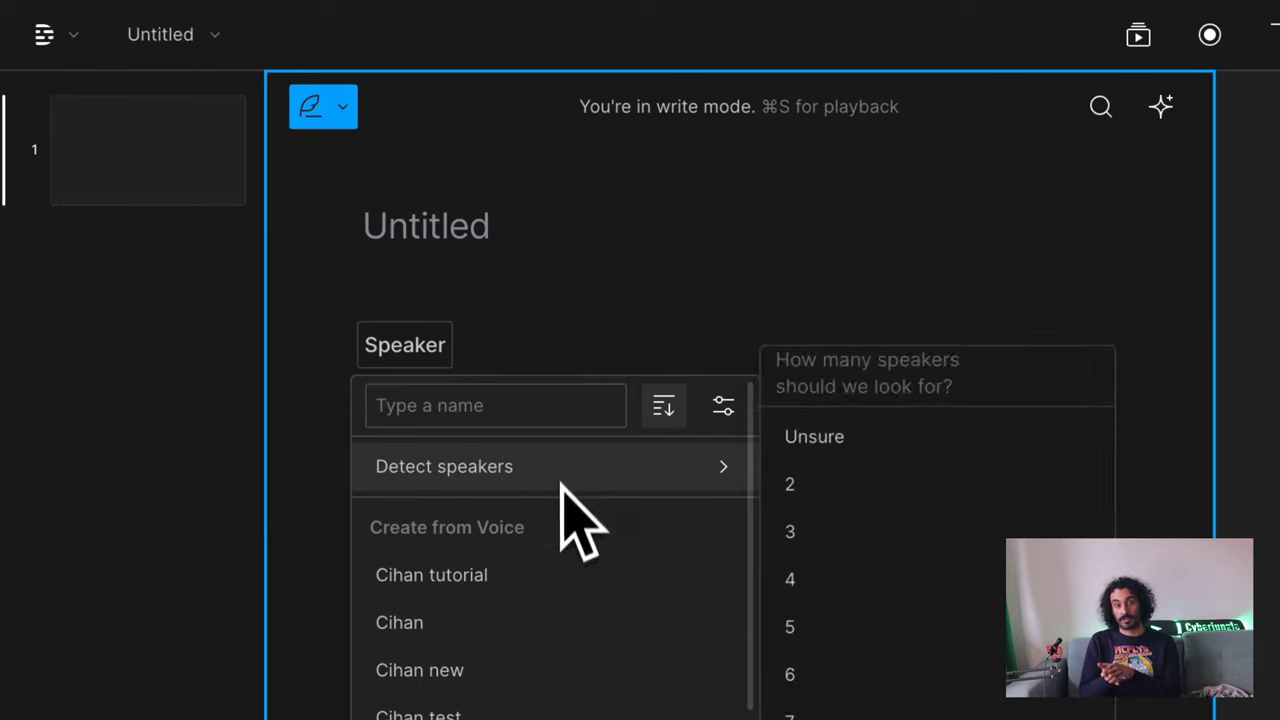
scroll(562, 486, down, 2)
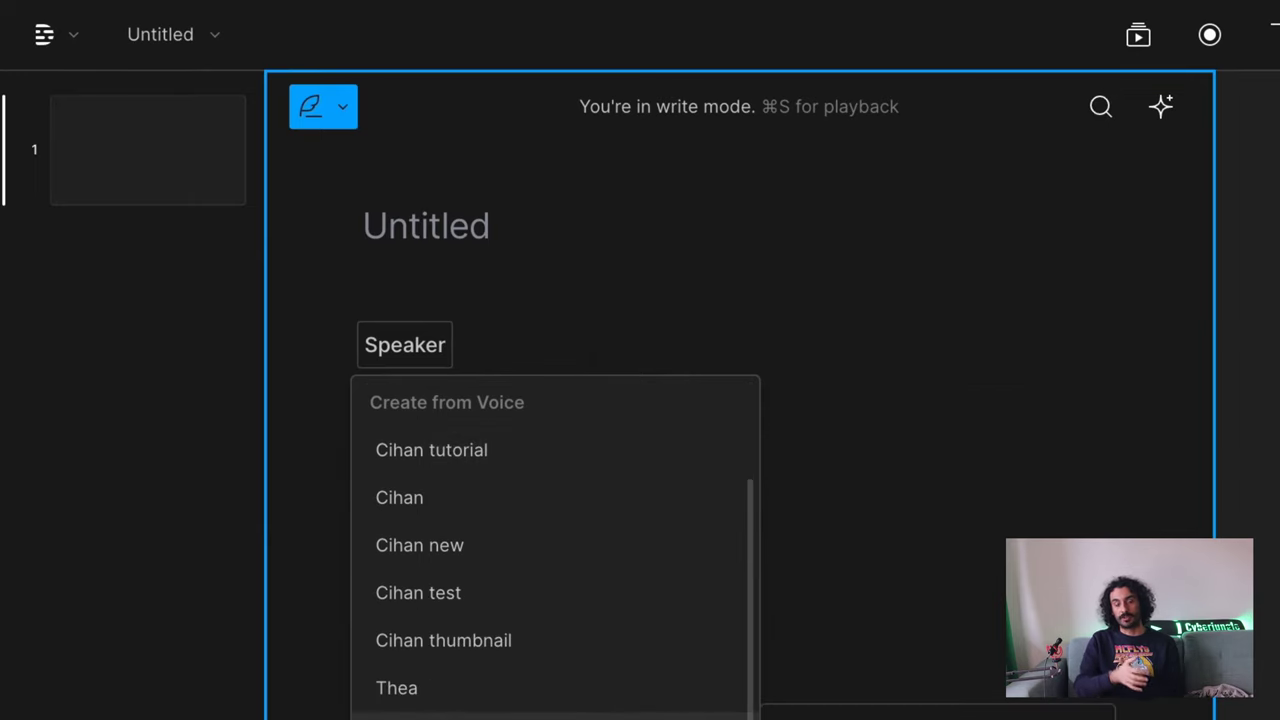
mouse_move(560, 471)
click(737, 572)
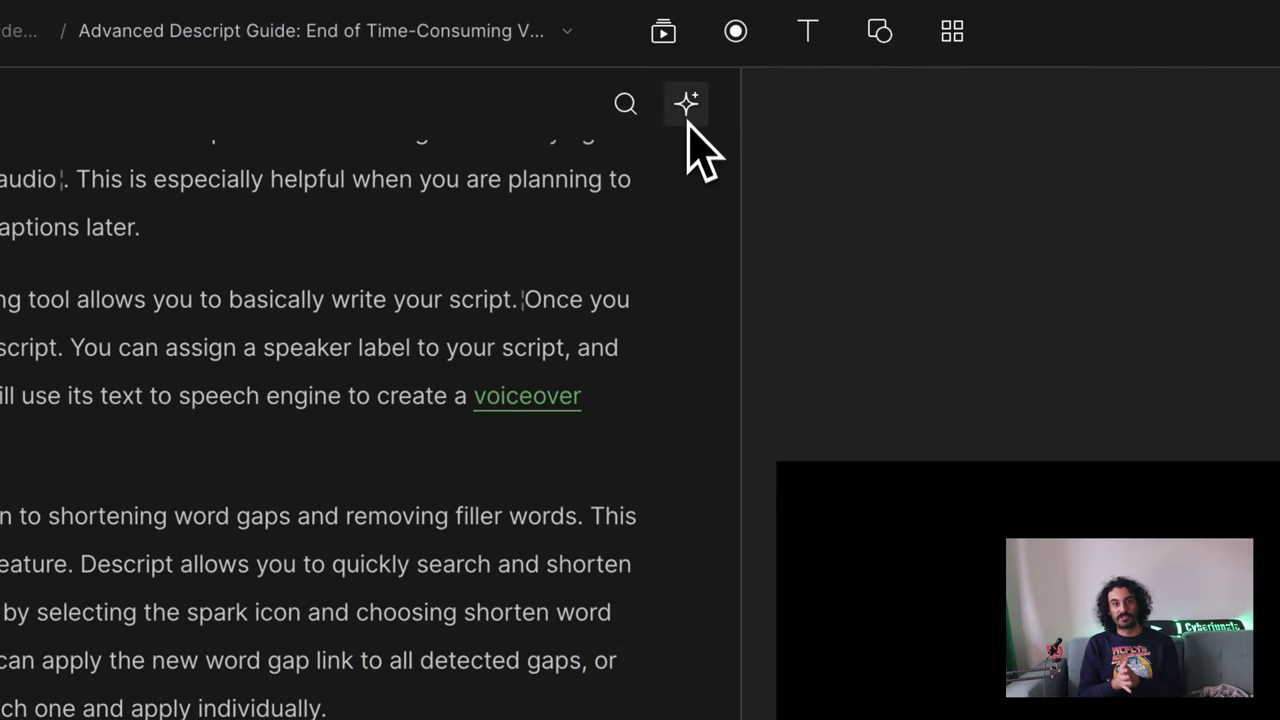
Review the transcript's word gaps of 1s or more, then the detected filler words like 'I mean'.
click(686, 103)
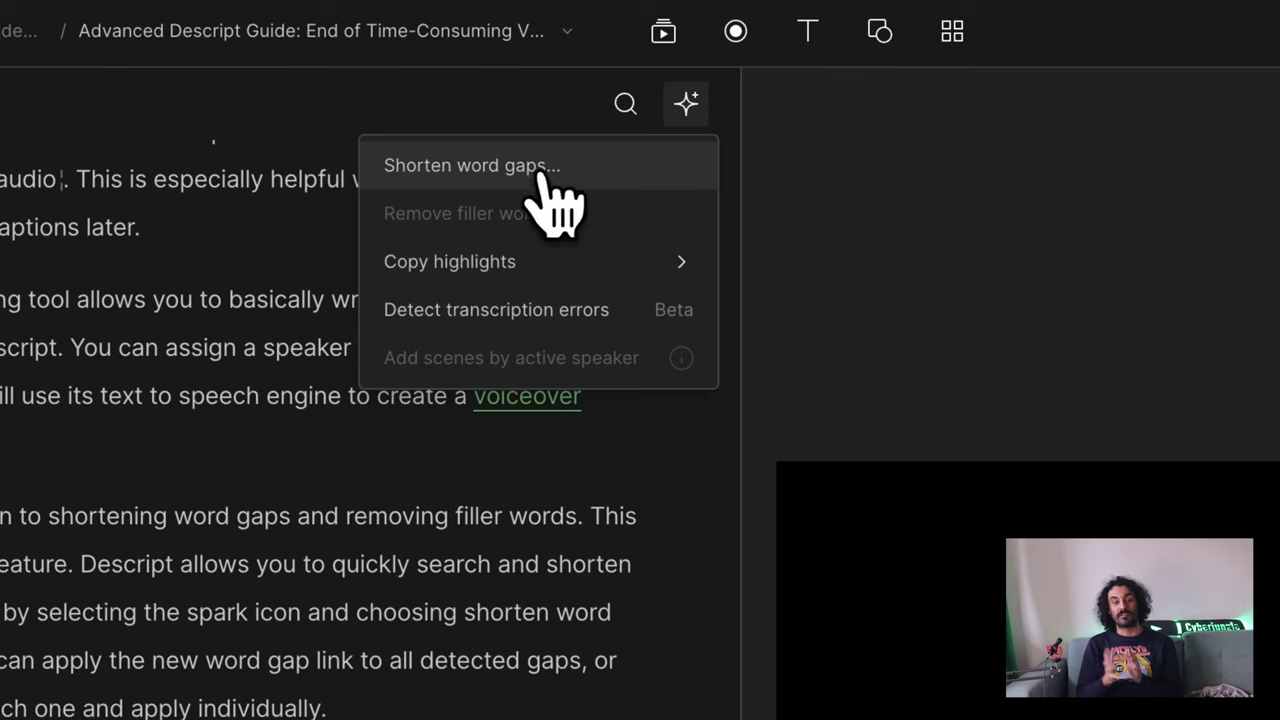
click(586, 168)
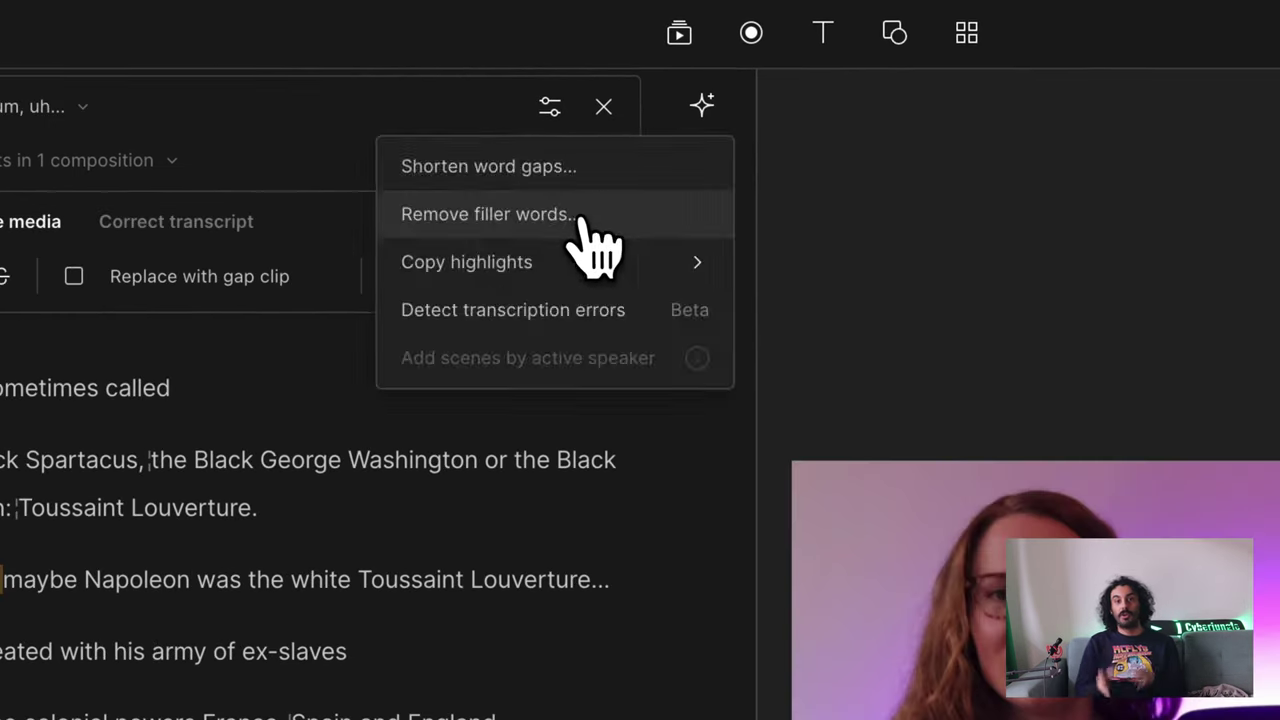
click(585, 214)
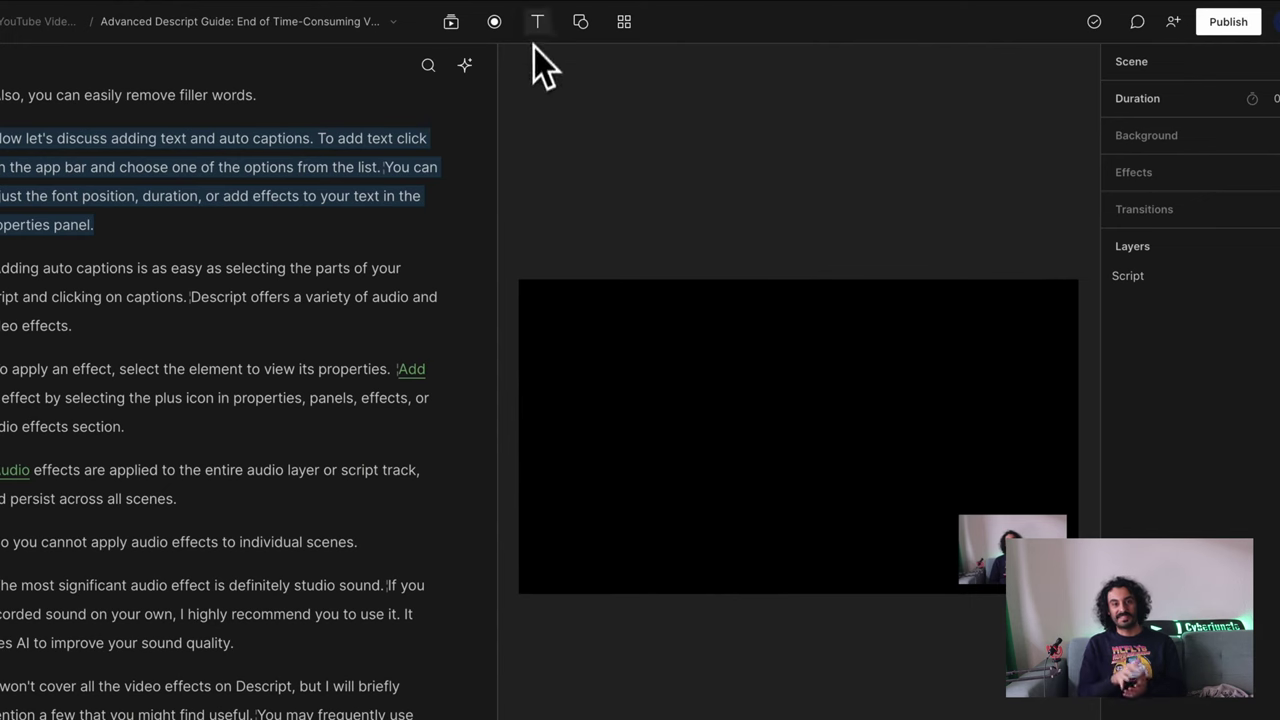
click(537, 24)
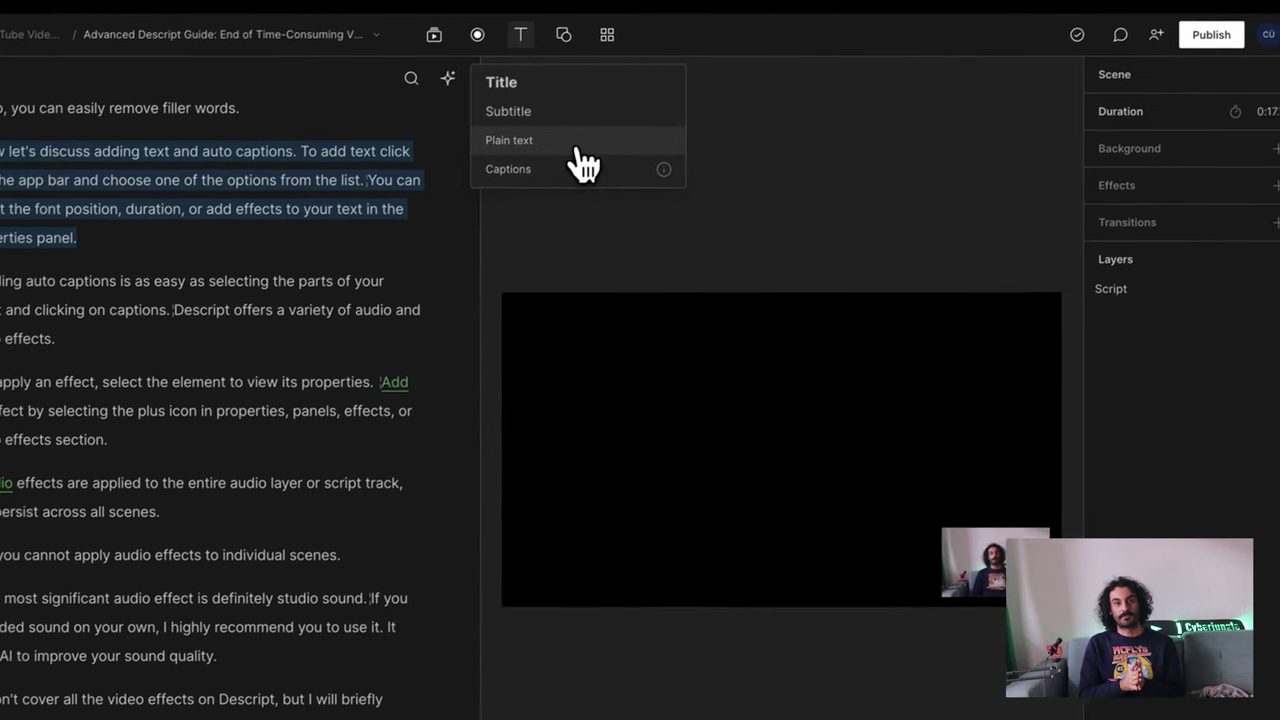
Add a Plain text box with red fill colour and the Jungle font.
click(578, 145)
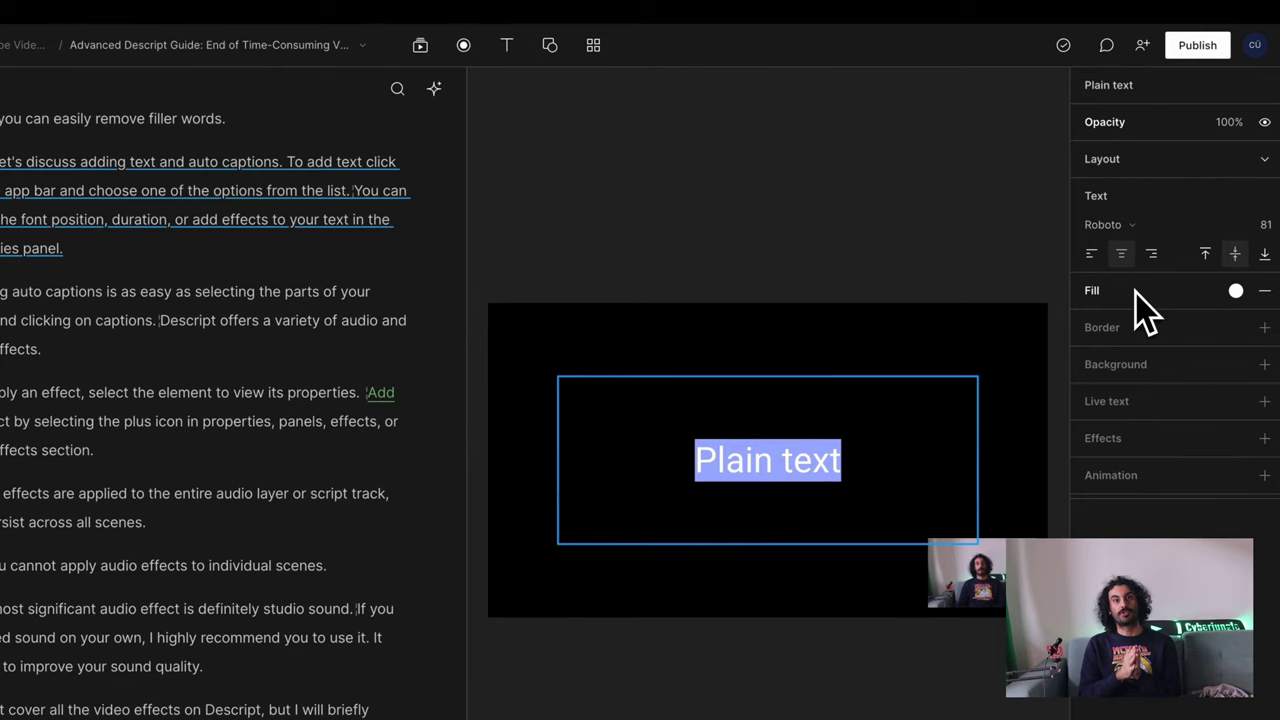
click(1236, 290)
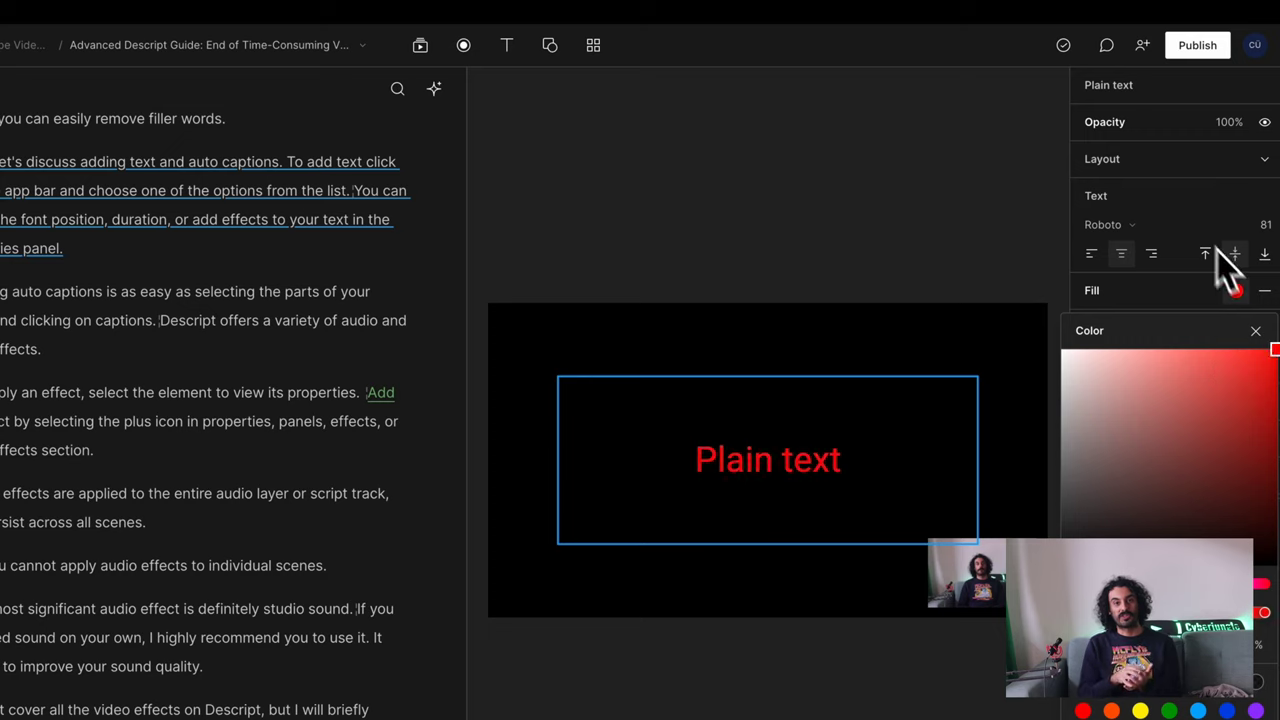
click(1132, 227)
click(1132, 227)
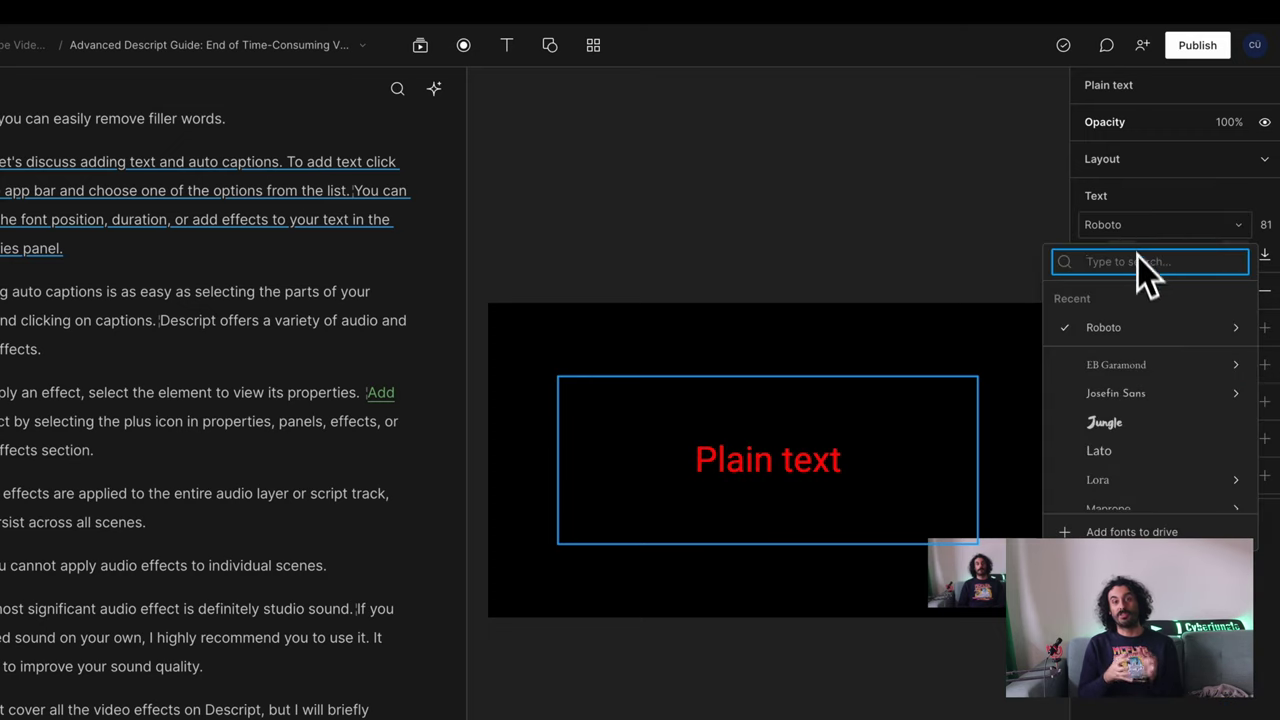
click(1150, 425)
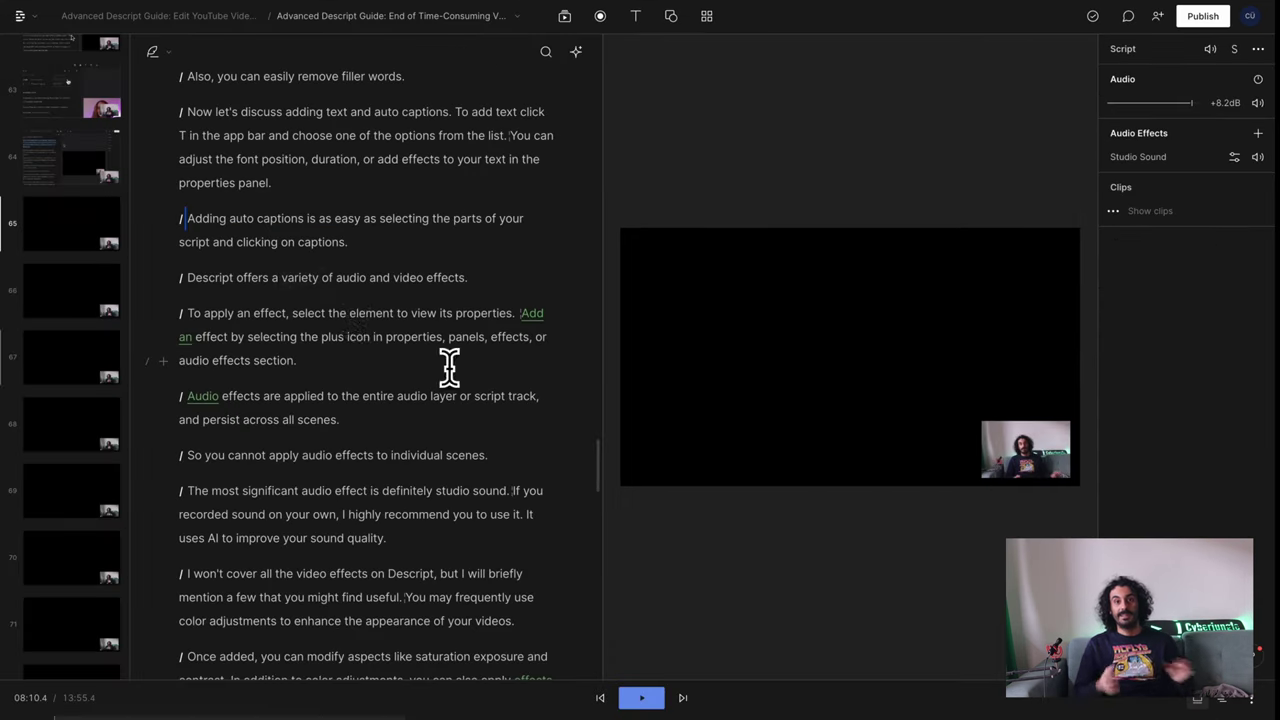
Add auto captions to the paragraphs starting 'Adding auto captions is as easy as selecting…'.
drag(189, 217, 358, 362)
click(636, 18)
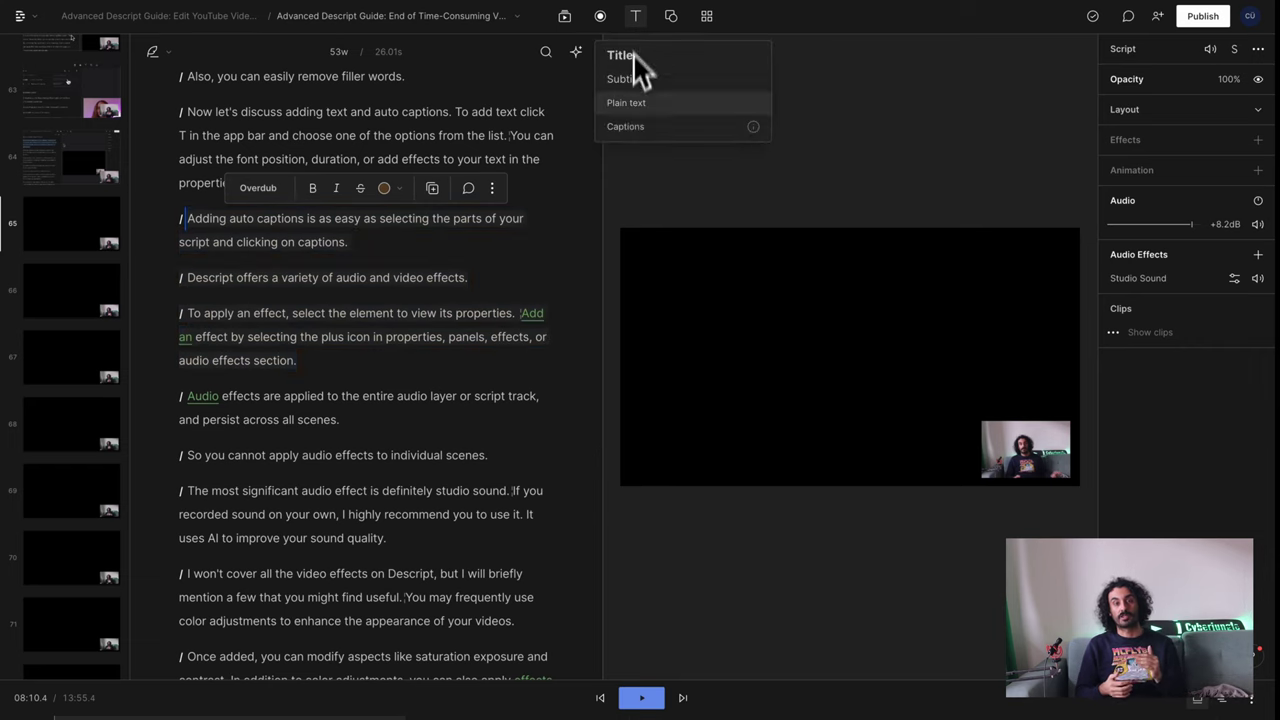
click(634, 142)
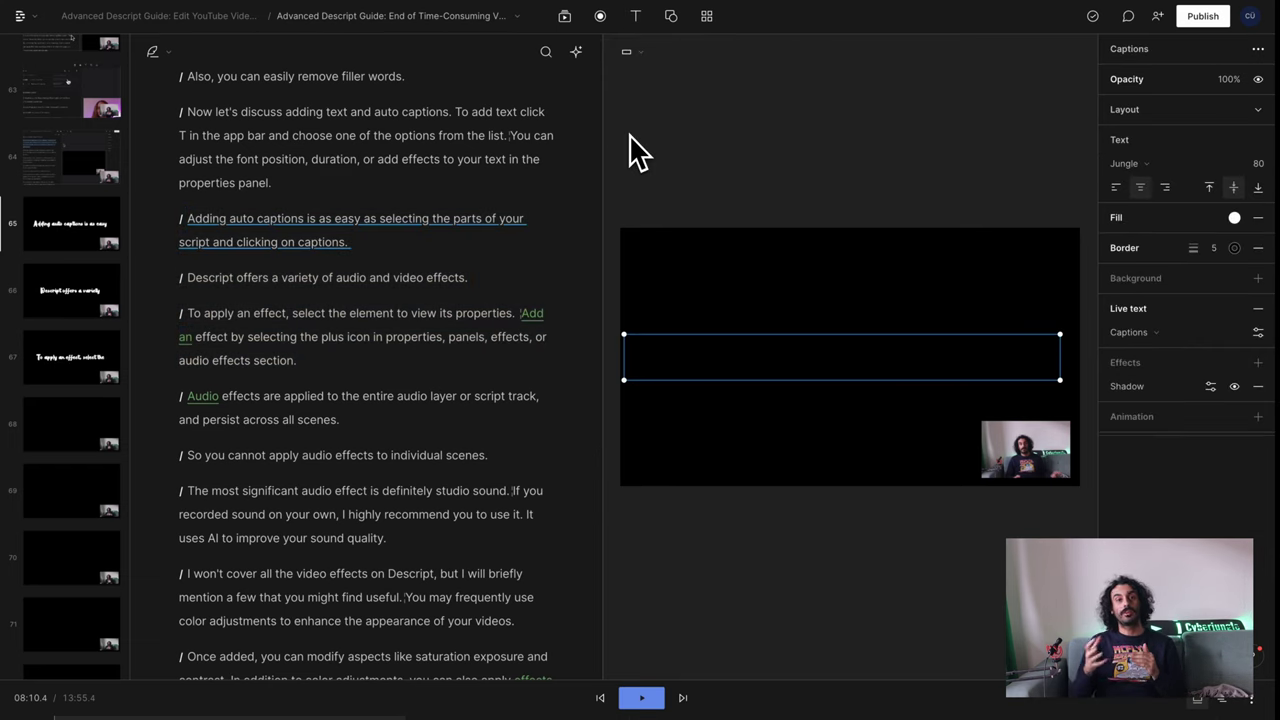
click(234, 216)
click(1009, 446)
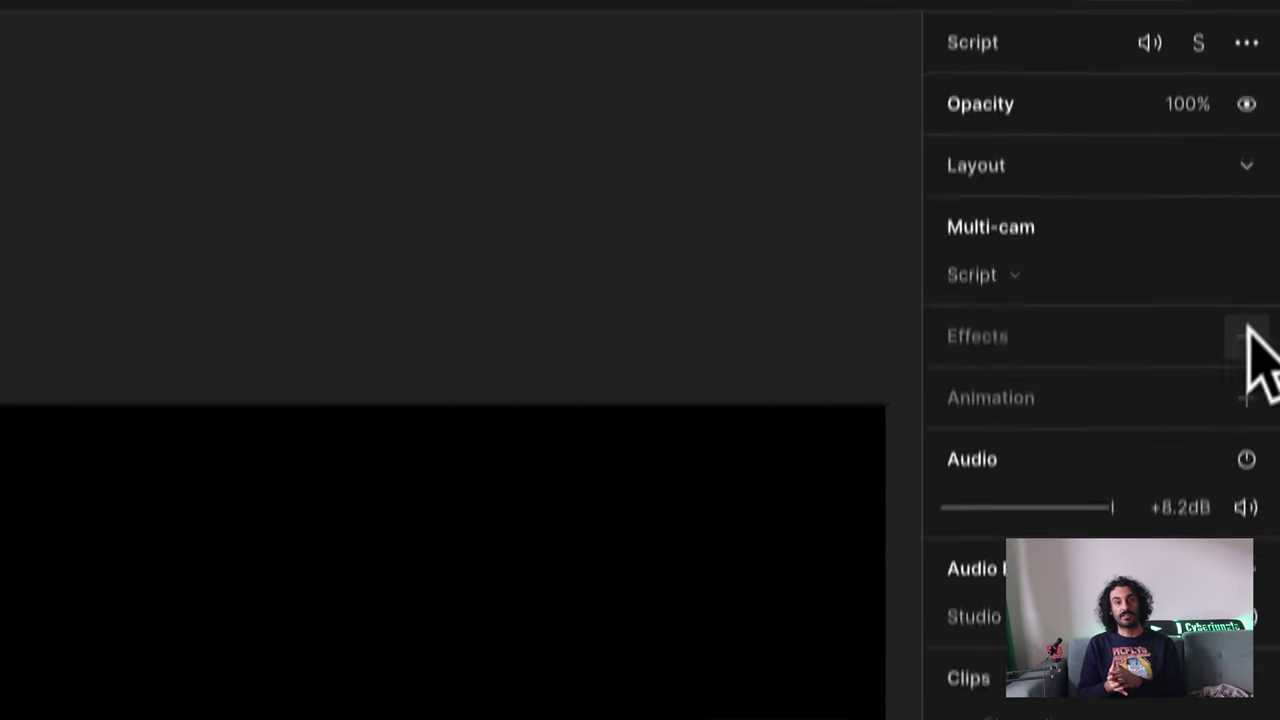
Apply a Color adjustments effect to the presenter's webcam video.
click(1248, 389)
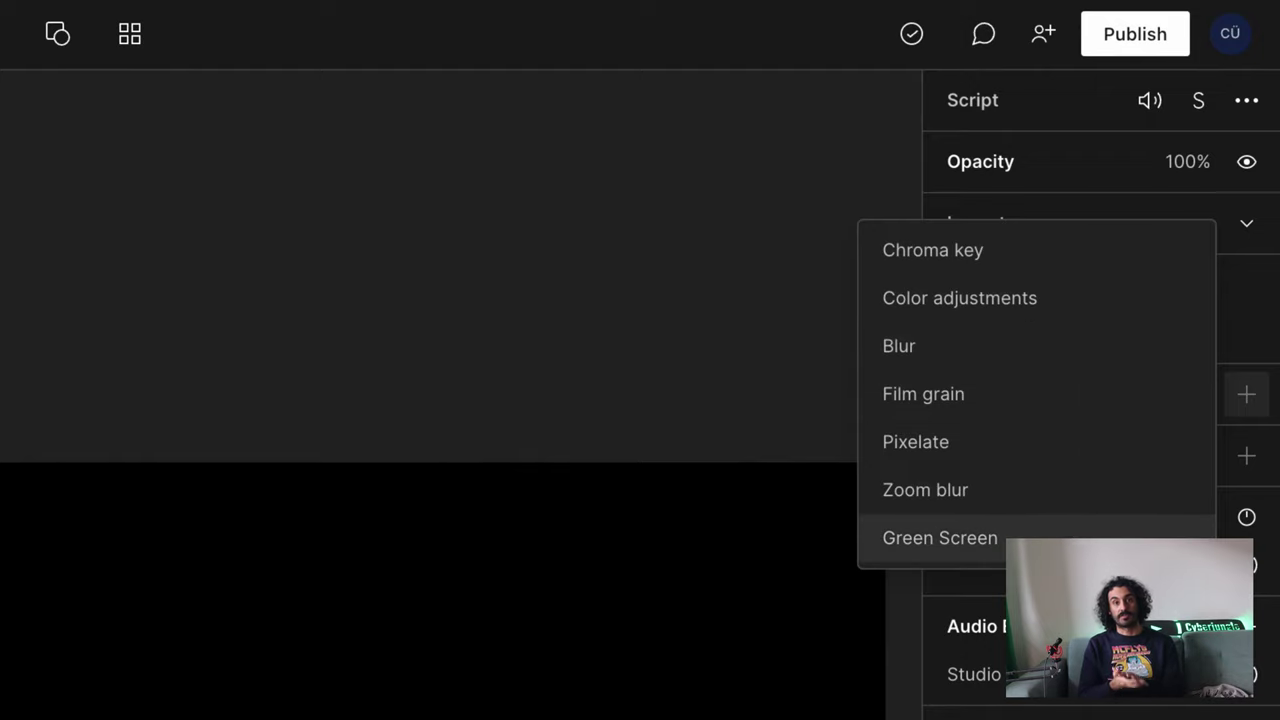
key(Escape)
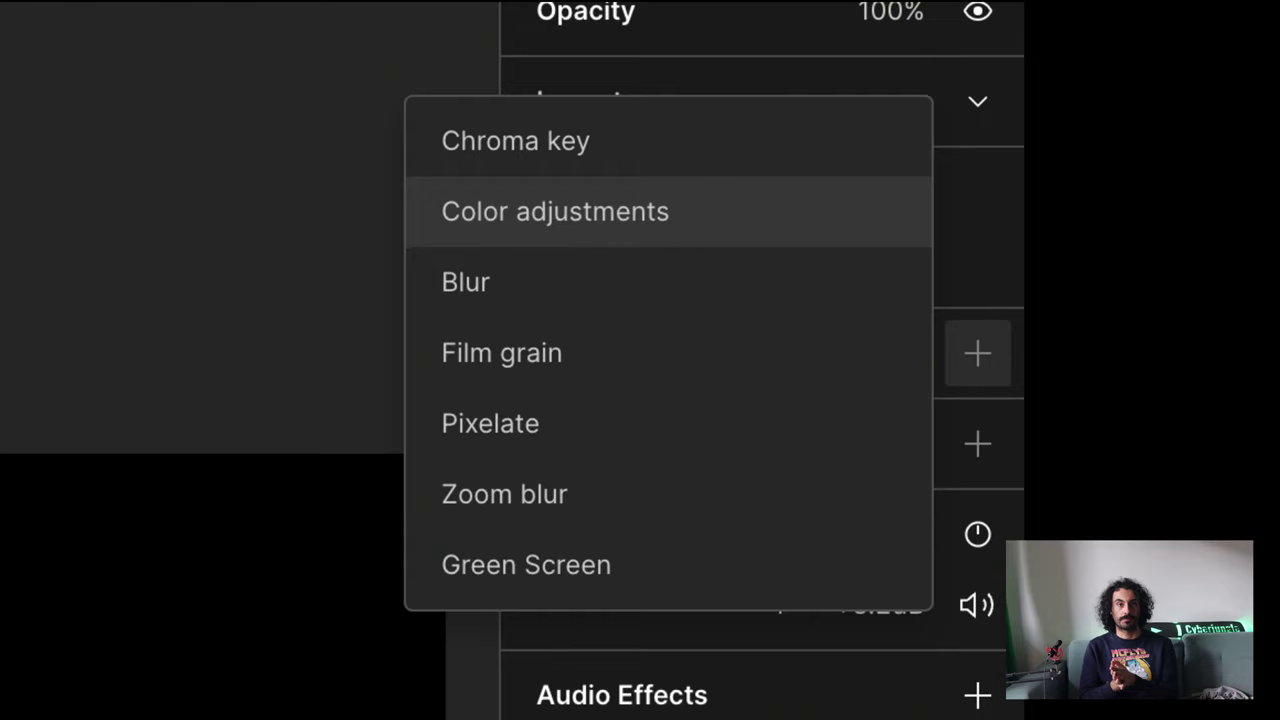
click(555, 211)
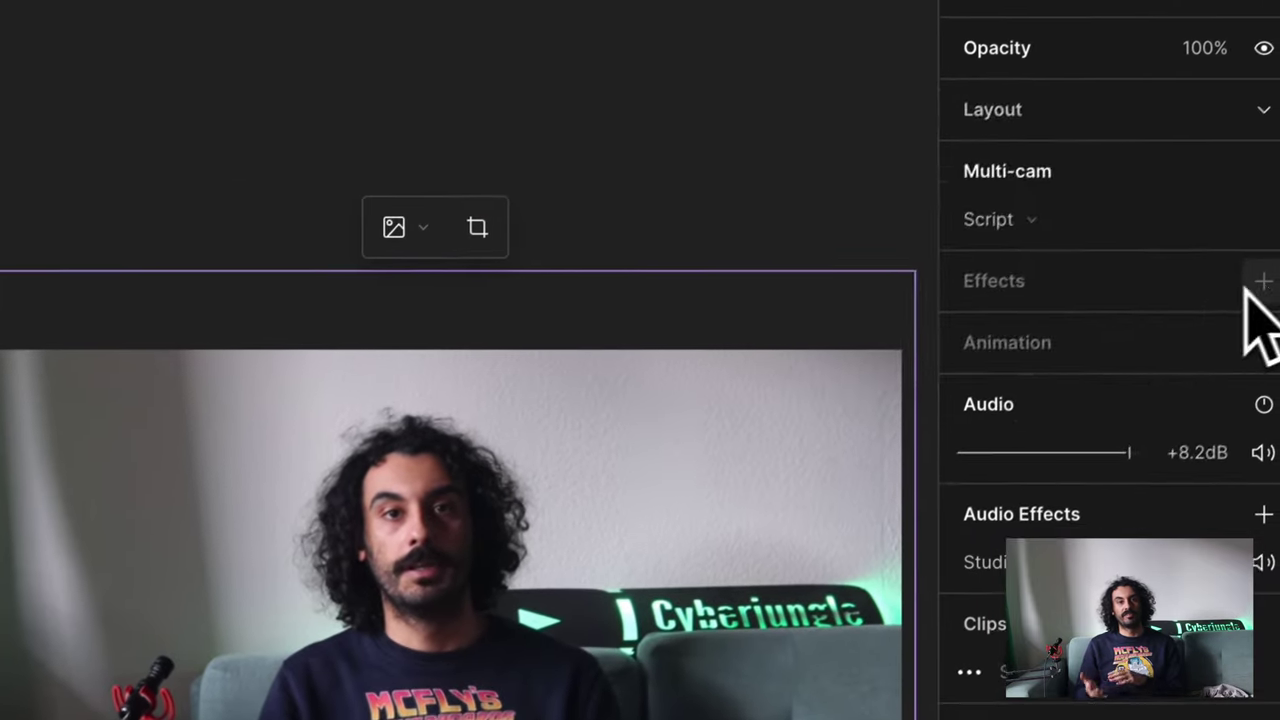
Apply the Green Screen effect to the presenter's video to remove its background.
click(1257, 283)
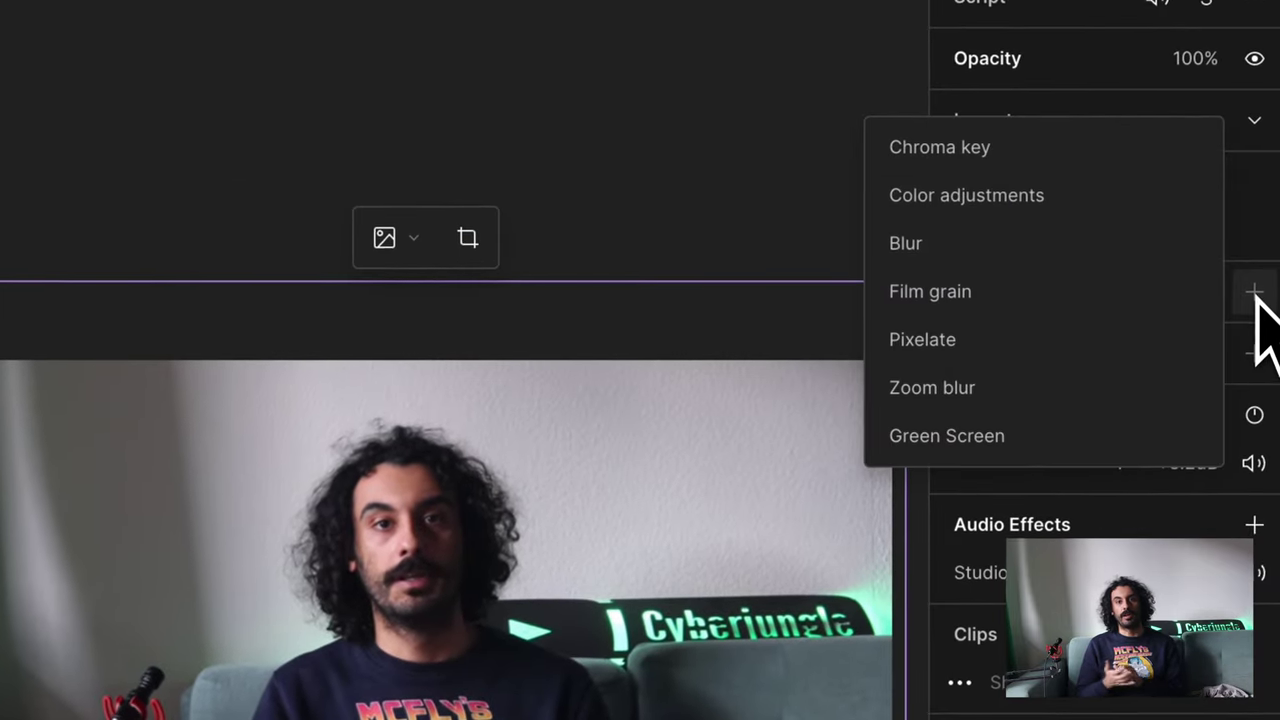
click(1160, 440)
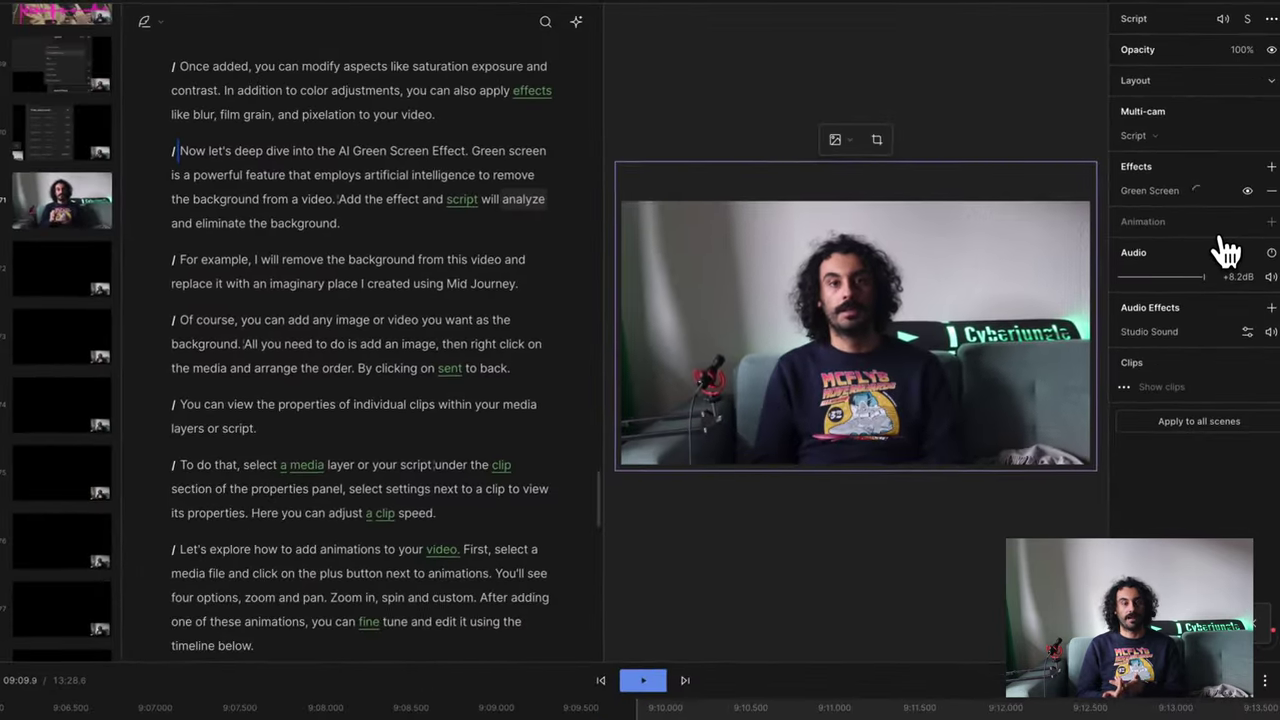
click(106, 216)
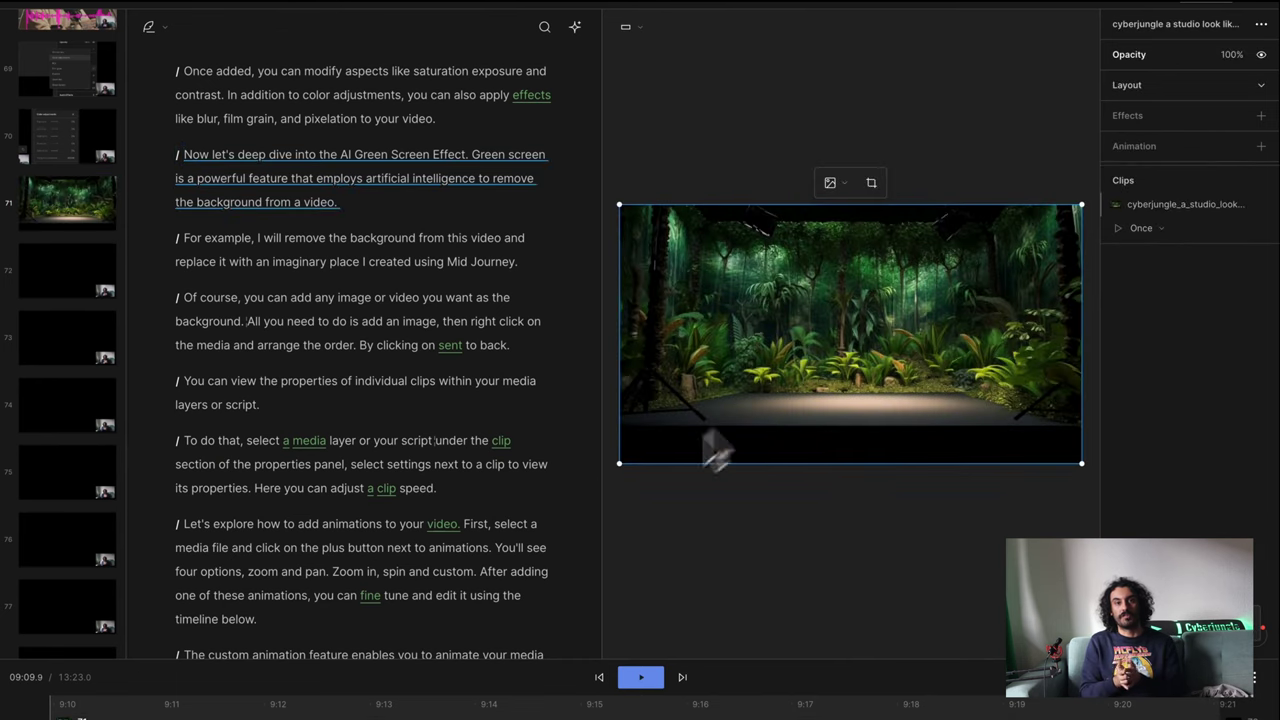
Scale the jungle image up to fill the frame and send it behind the presenter.
drag(622, 463, 575, 575)
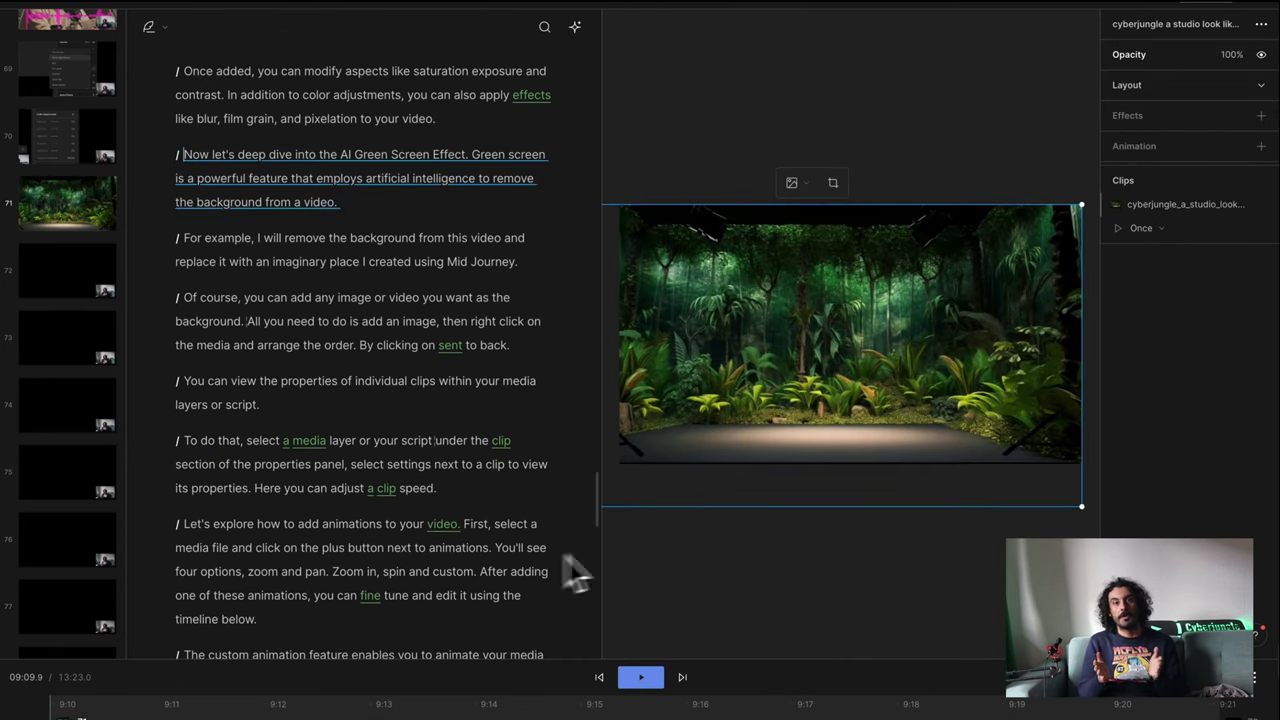
drag(1077, 505, 1098, 562)
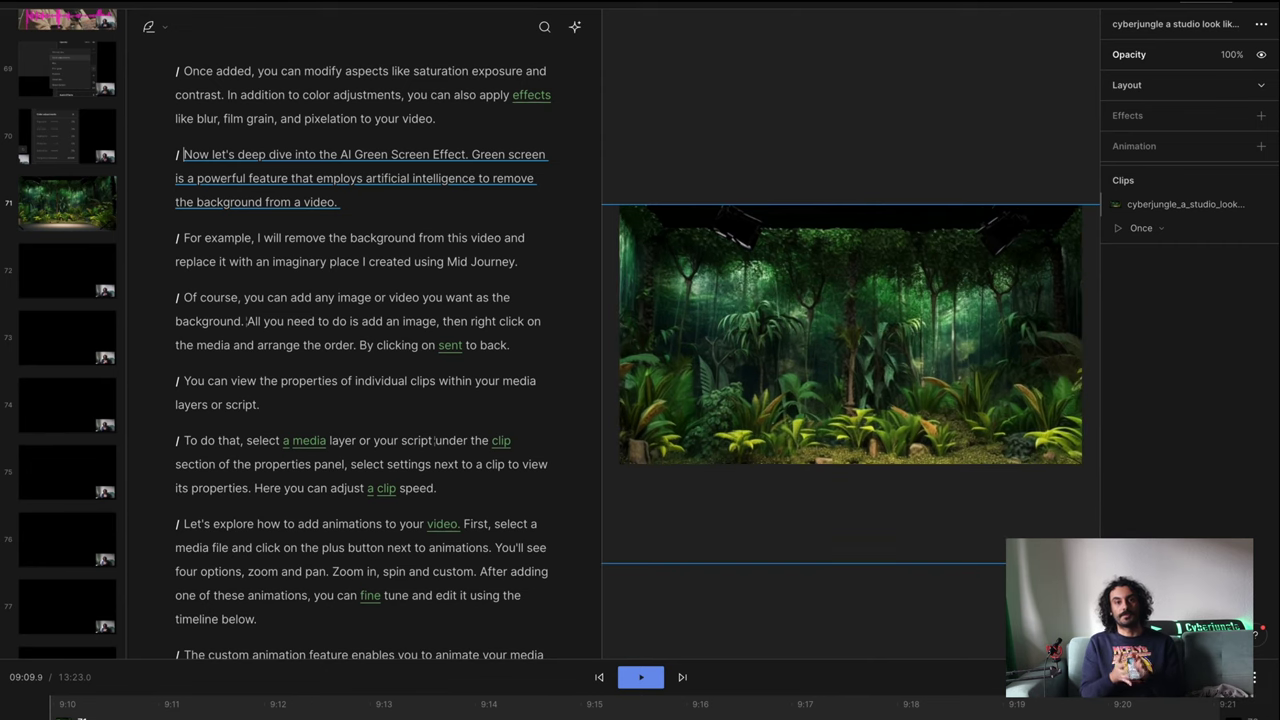
right_click(871, 334)
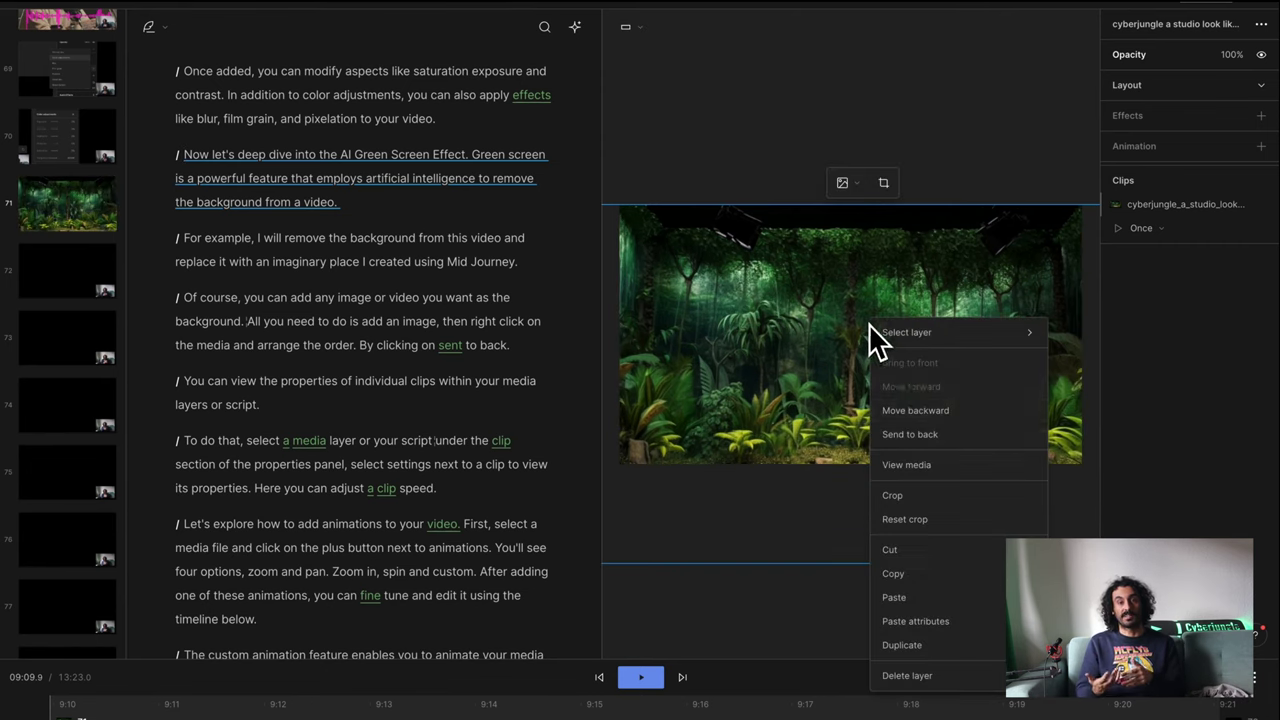
click(936, 420)
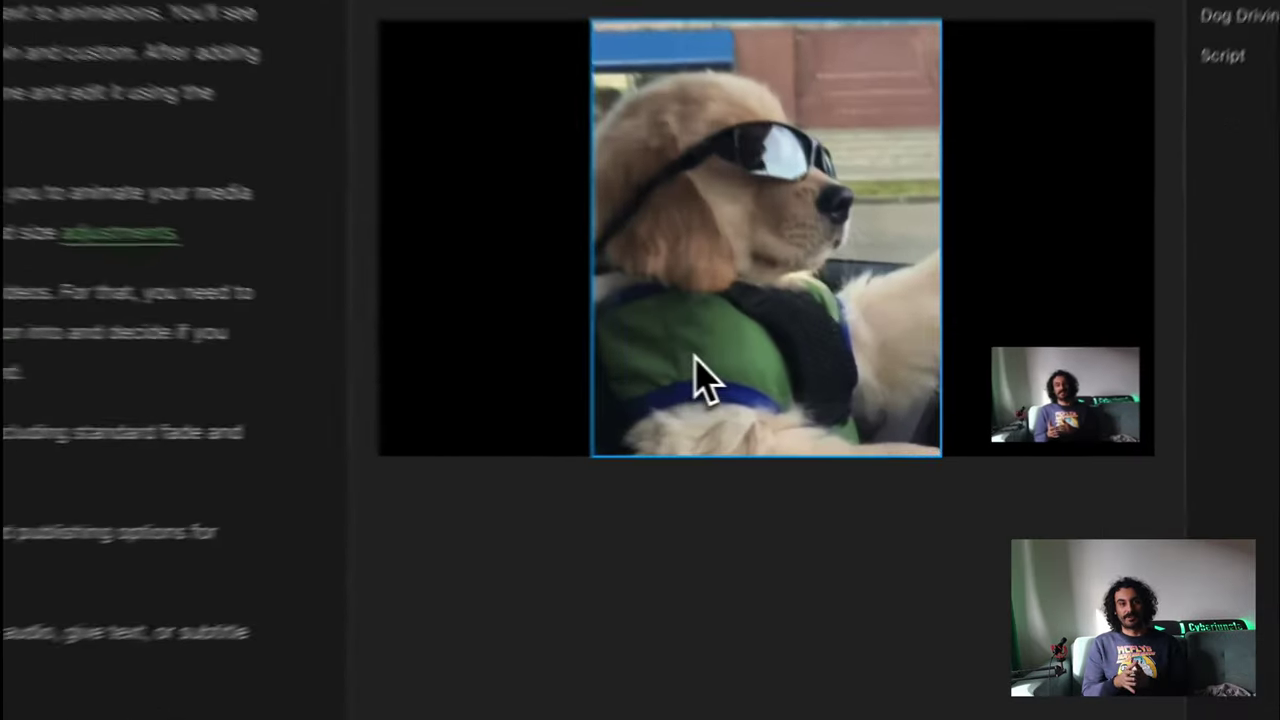
Add a Zoom in animation to the Dog Driving GIF and preview it at 10:11.2.
click(812, 385)
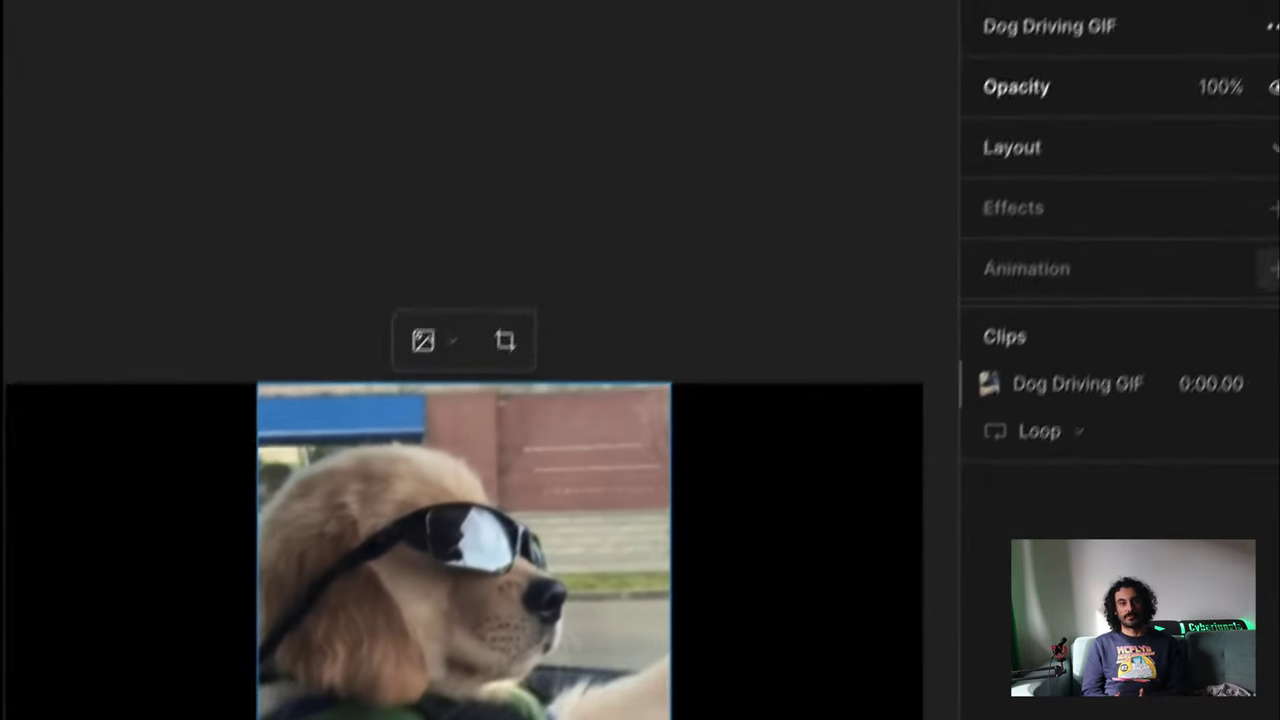
click(1255, 320)
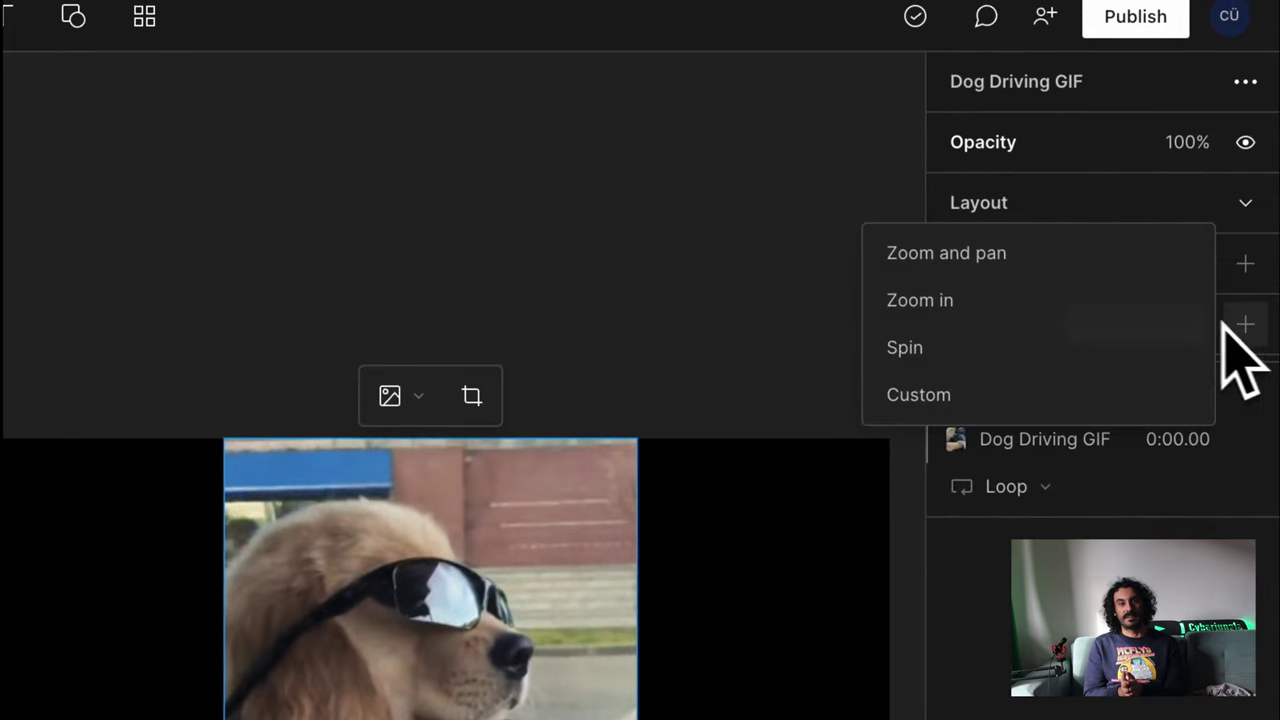
click(1113, 300)
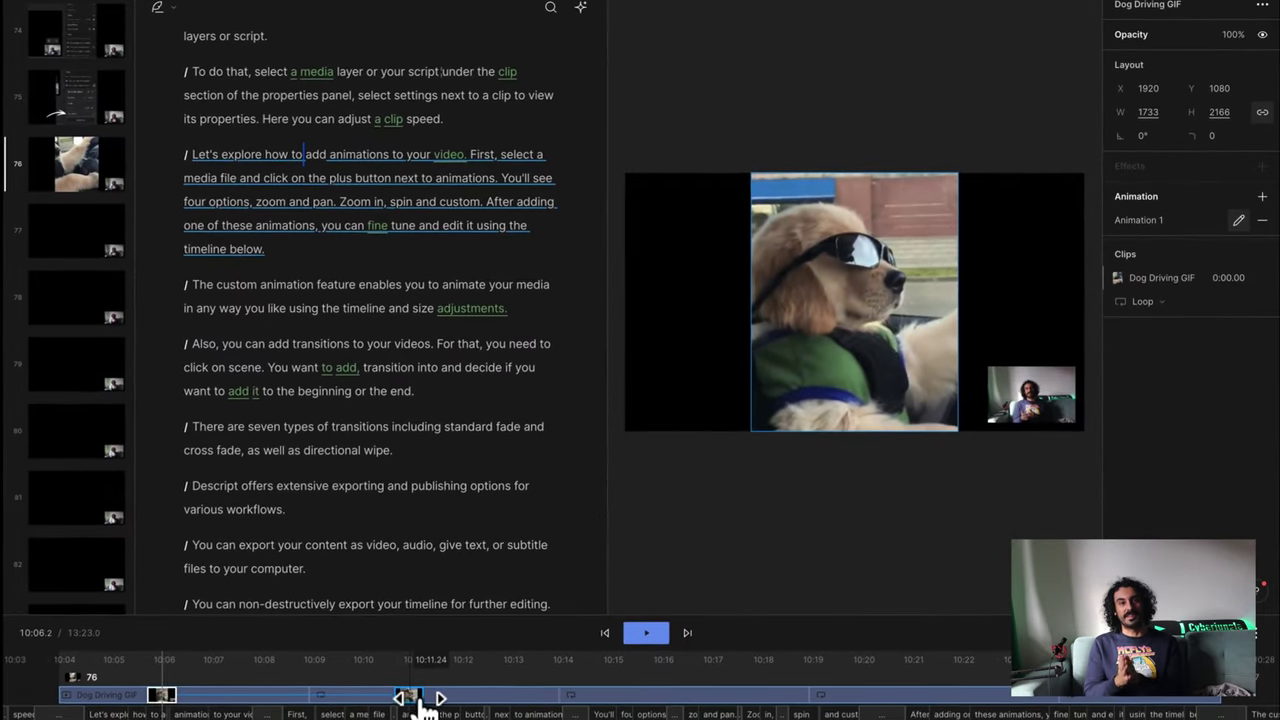
click(424, 702)
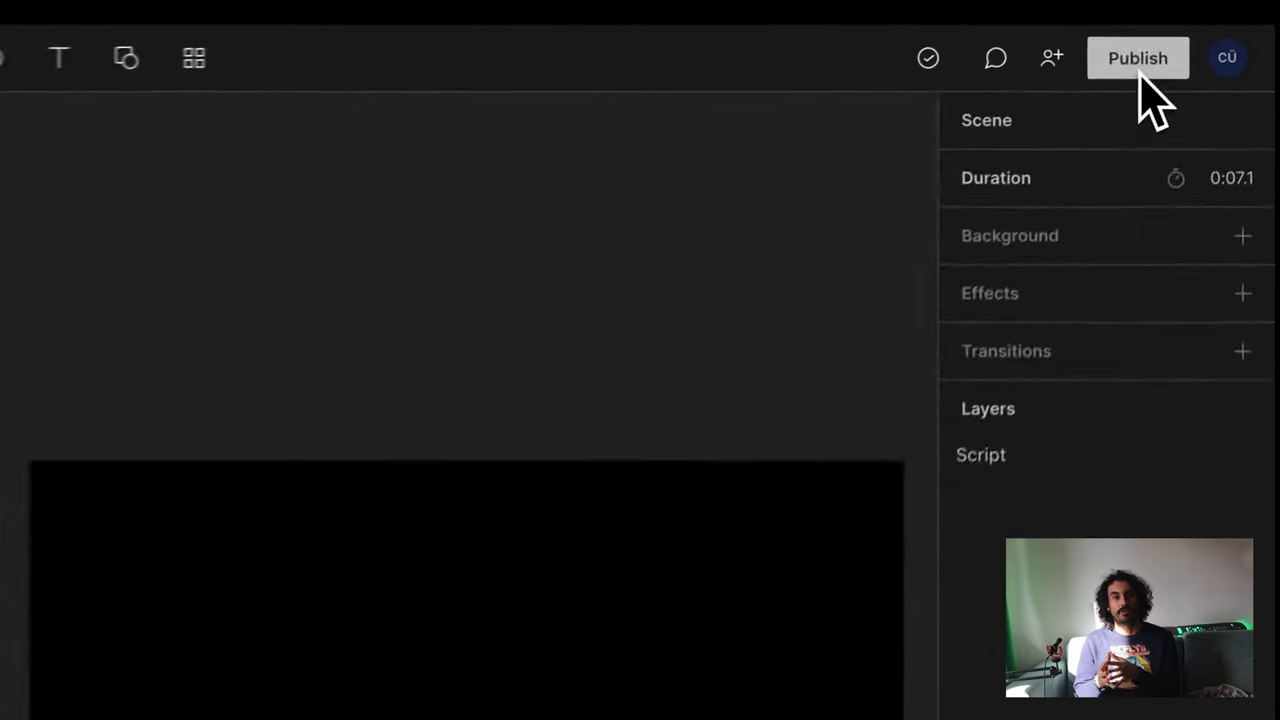
Export the composition as a video at 4K resolution and High quality.
click(1203, 20)
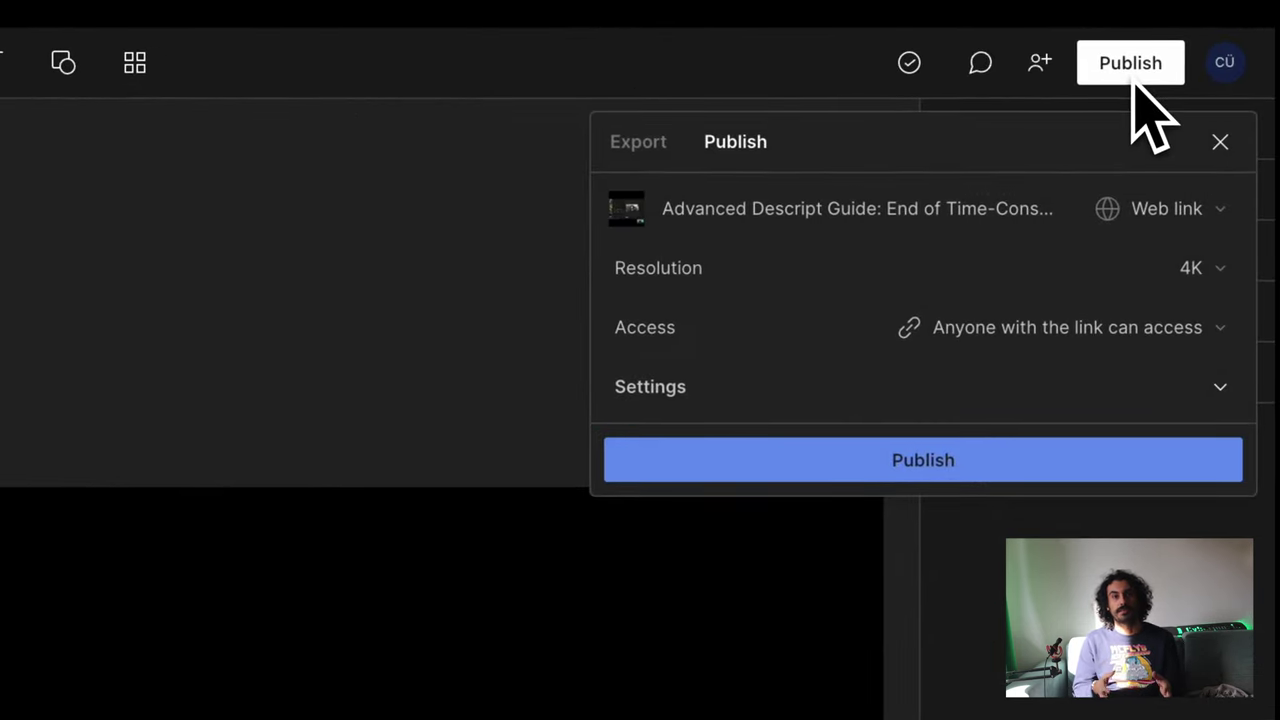
click(642, 146)
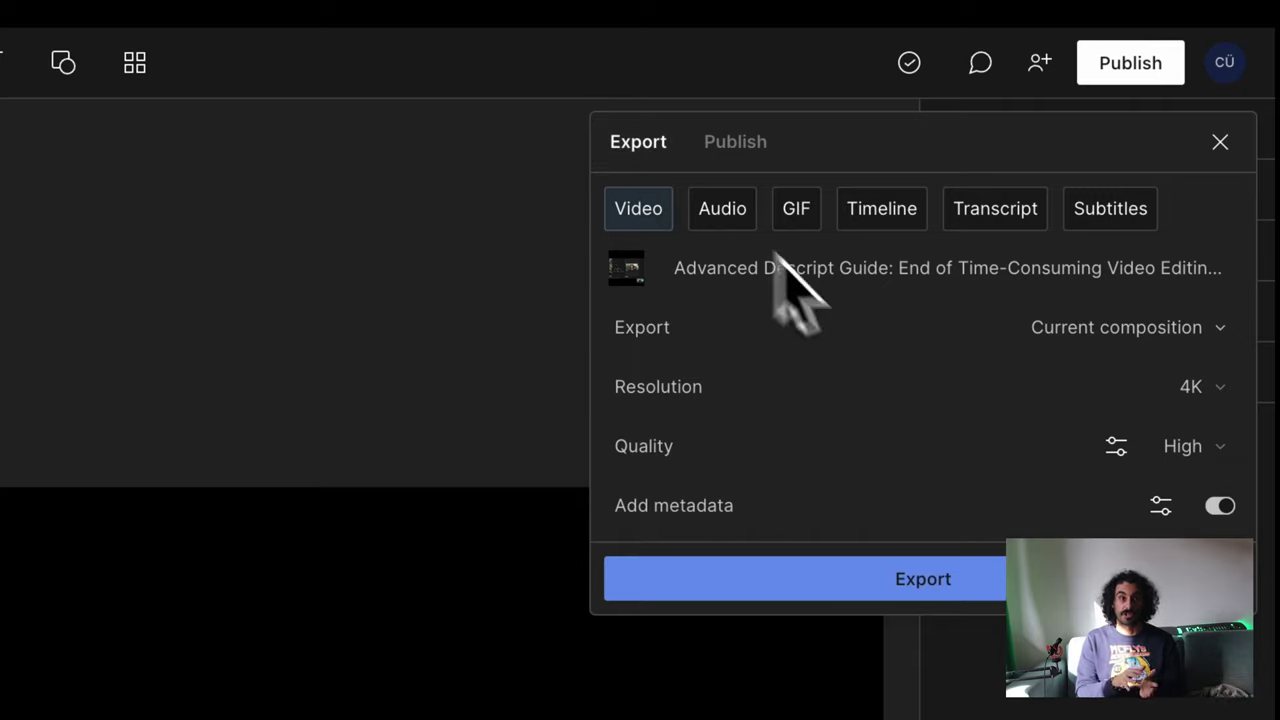
click(995, 579)
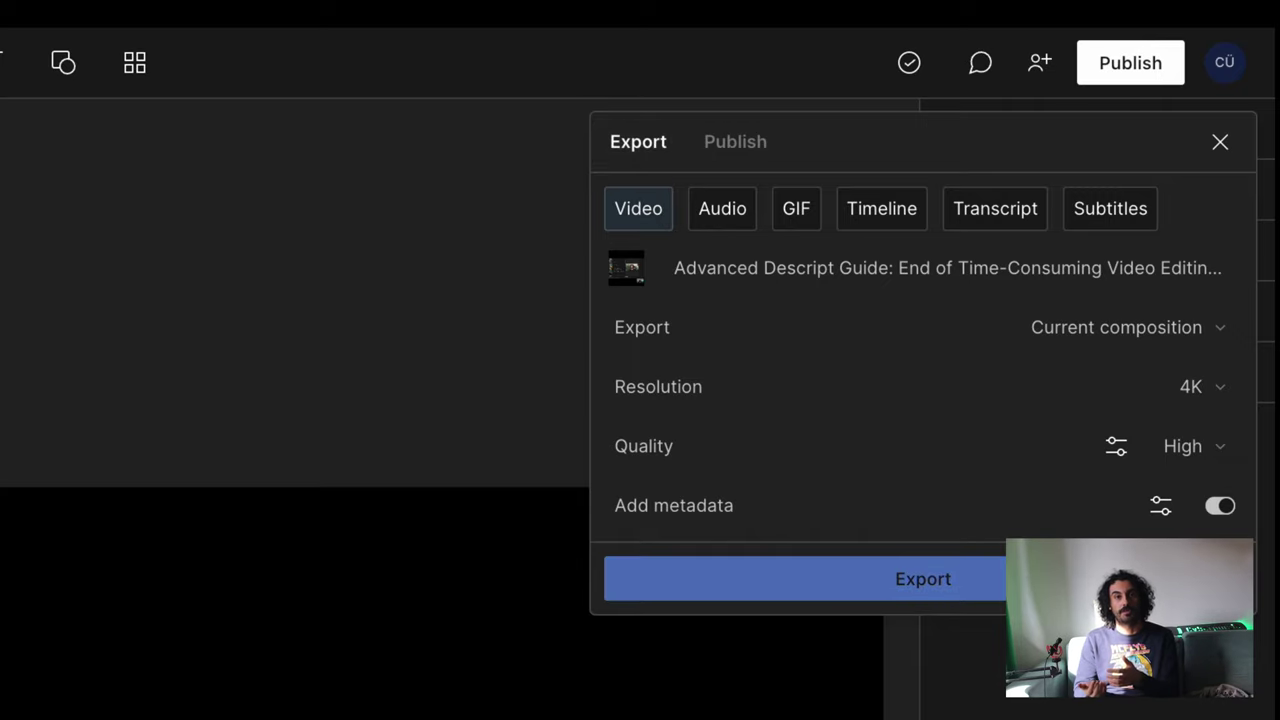